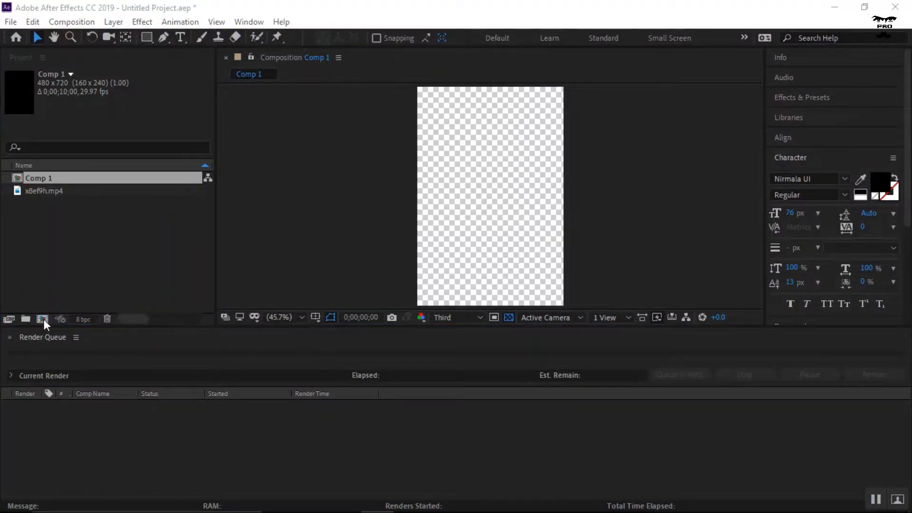
# - Create a new composition 720 px wide and 480 px high
pyautogui.click(43, 319)
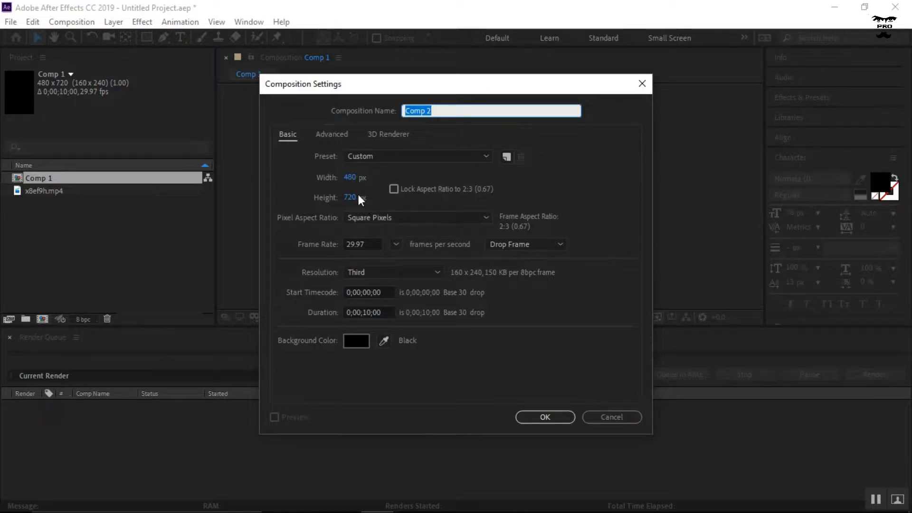
pyautogui.click(350, 177)
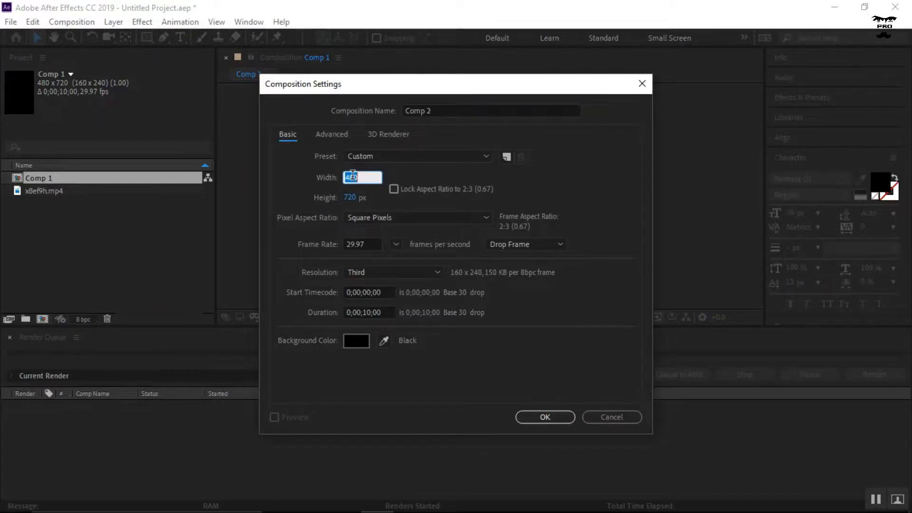
pyautogui.write('7')
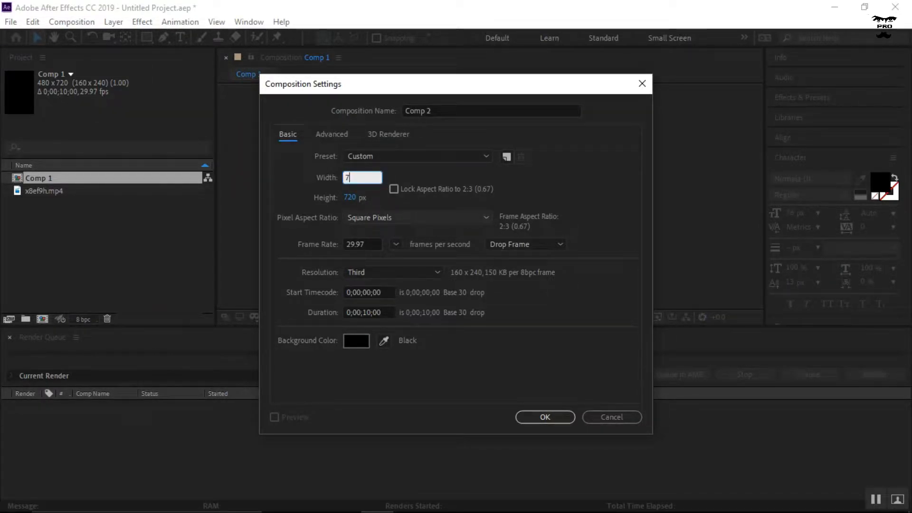
pyautogui.write('20')
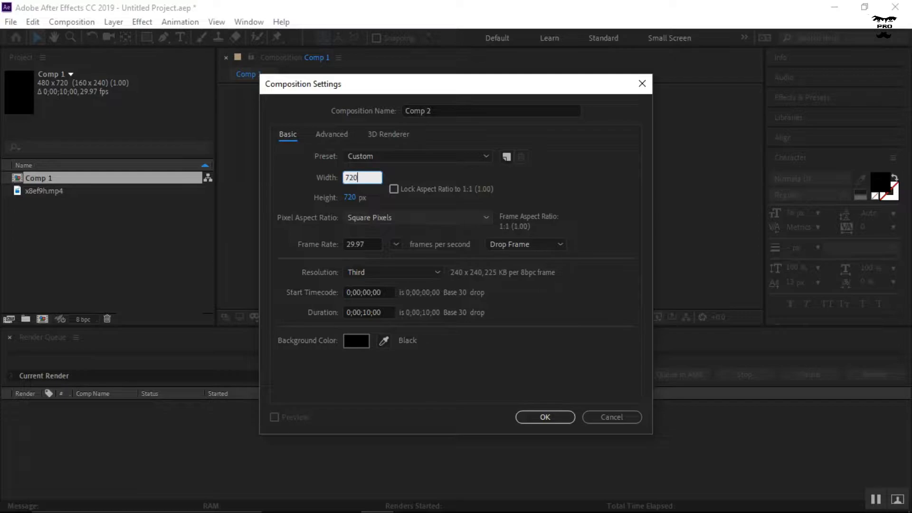
pyautogui.click(353, 200)
pyautogui.write('480')
pyautogui.press('Return')
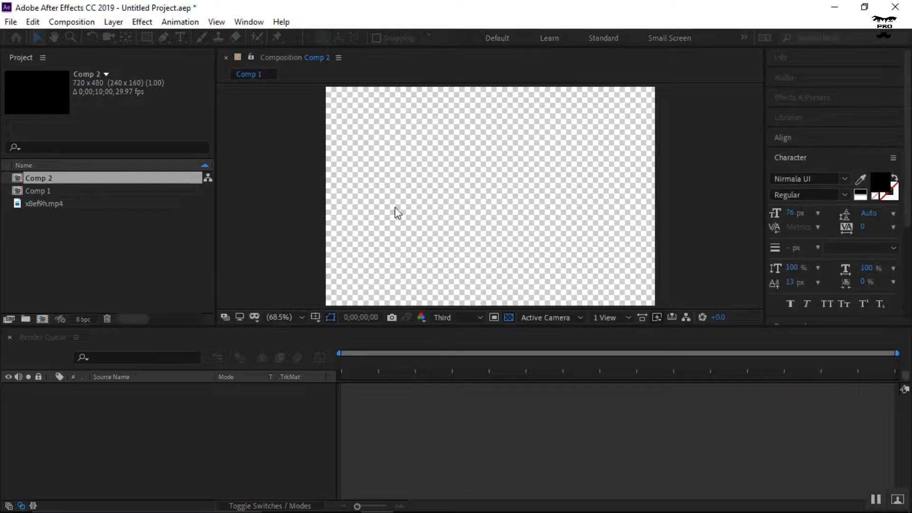
# - Add x8ef9h.mp4 to the new composition and scale the layer to 74%
pyautogui.click(102, 207)
pyautogui.moveTo(102, 207); pyautogui.dragTo(182, 411)
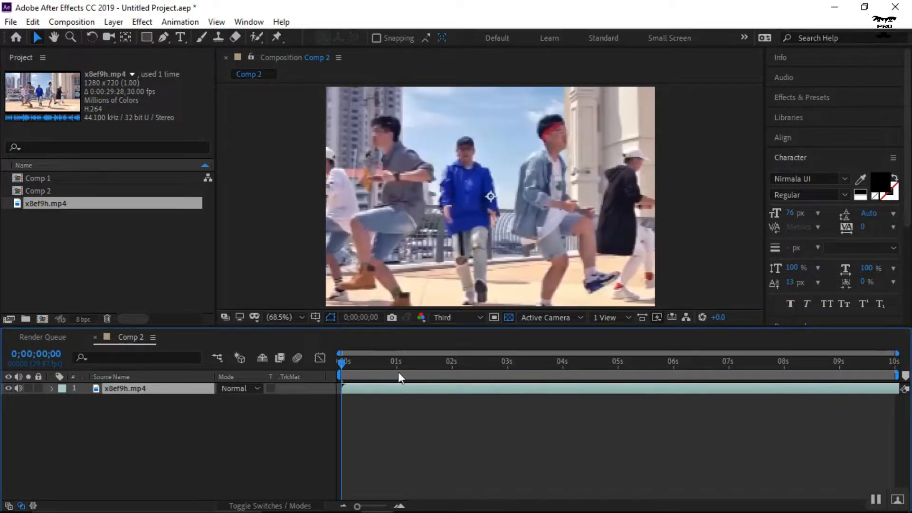
pyautogui.click(195, 392)
pyautogui.press('s')
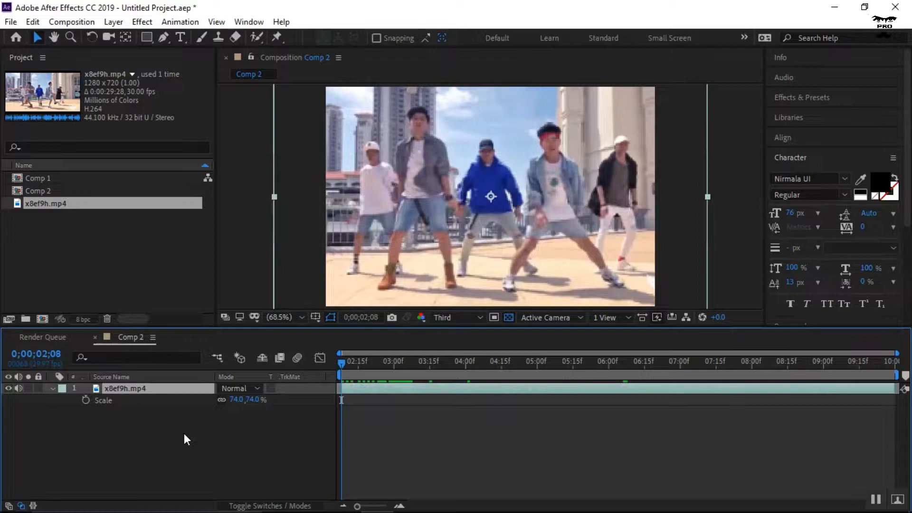
# - Duplicate the x8ef9h.mp4 layer and select the upper copy
pyautogui.hotkey('ctrl', 'd')
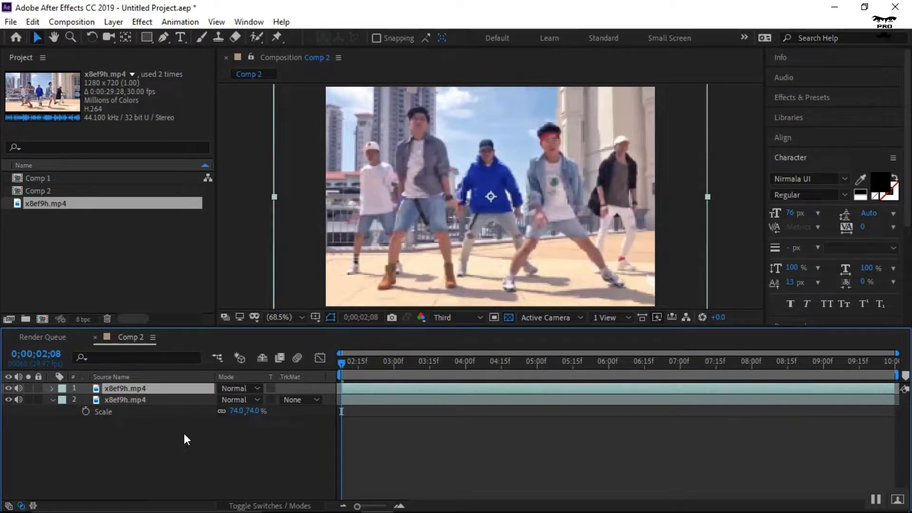
pyautogui.click(176, 399)
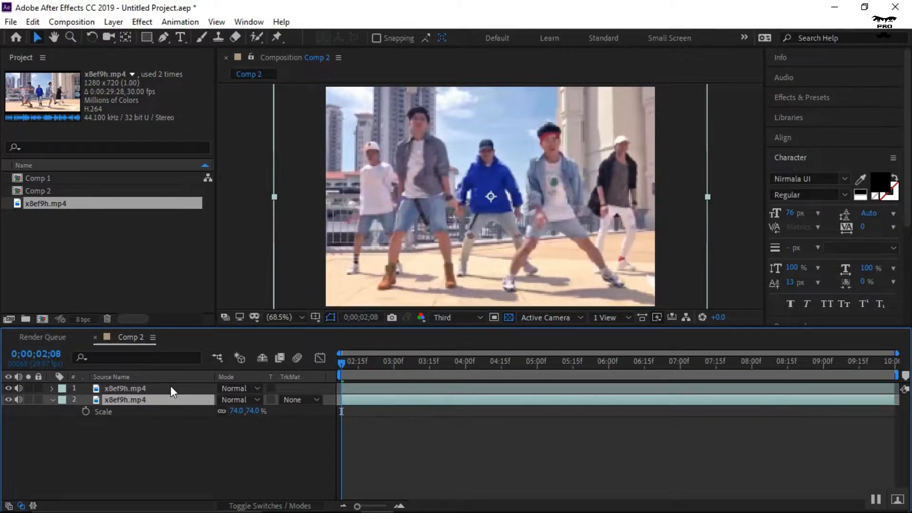
pyautogui.click(172, 389)
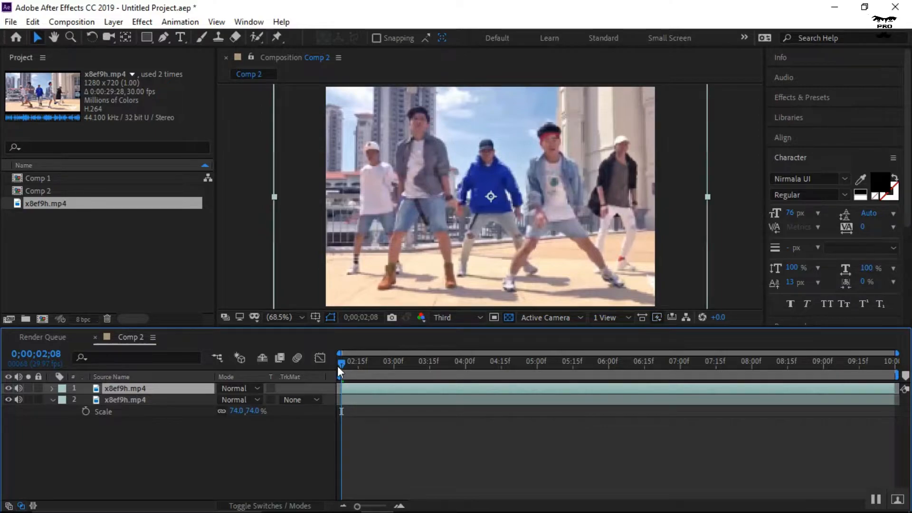
# - Open the upper video layer for painting and set up the Brush tool with the Single Frame duration
pyautogui.doubleClick(189, 388)
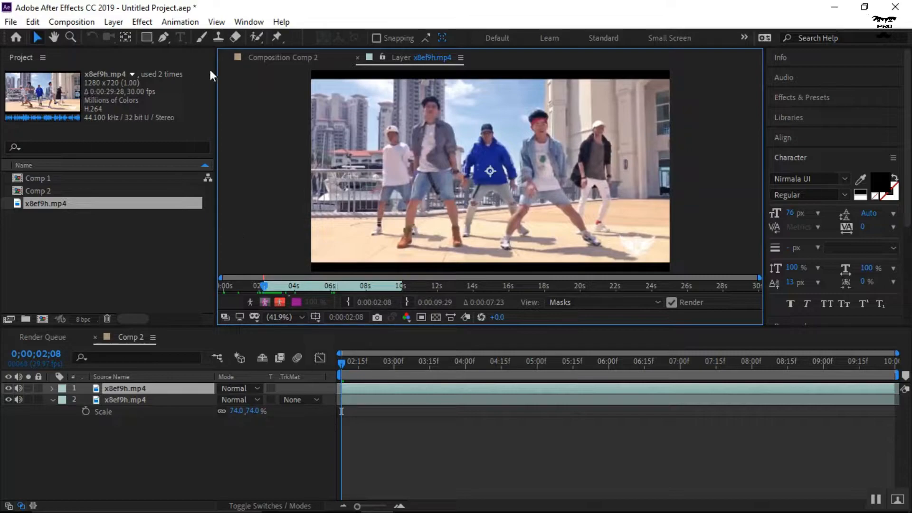
pyautogui.click(201, 38)
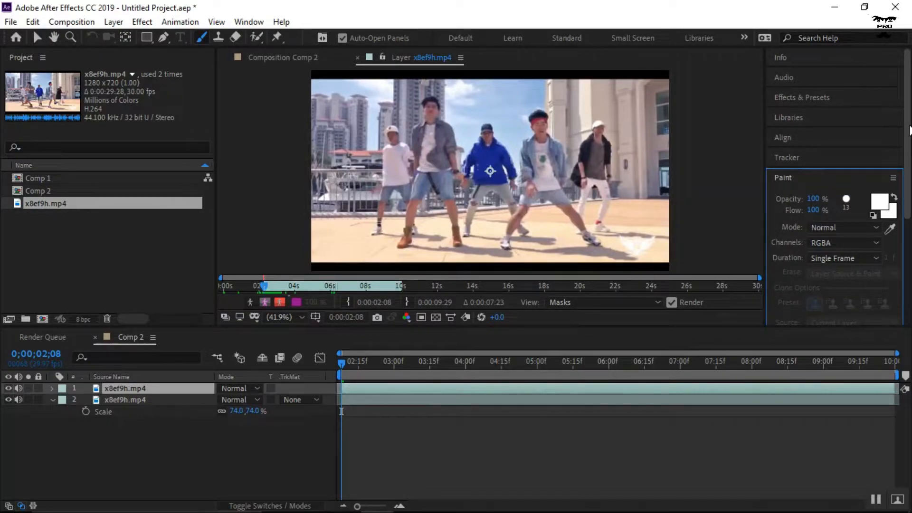
pyautogui.scroll(-5, 910, 130)
pyautogui.scroll(2, 910, 131)
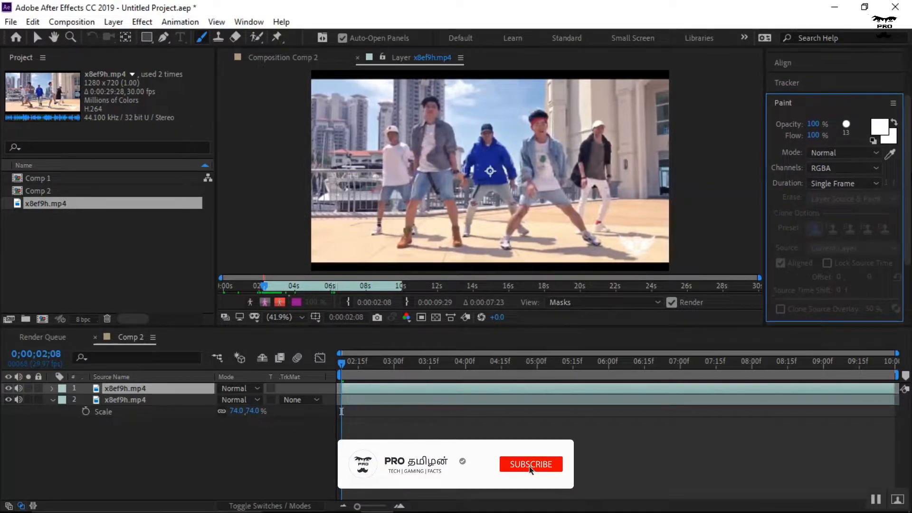
pyautogui.click(829, 185)
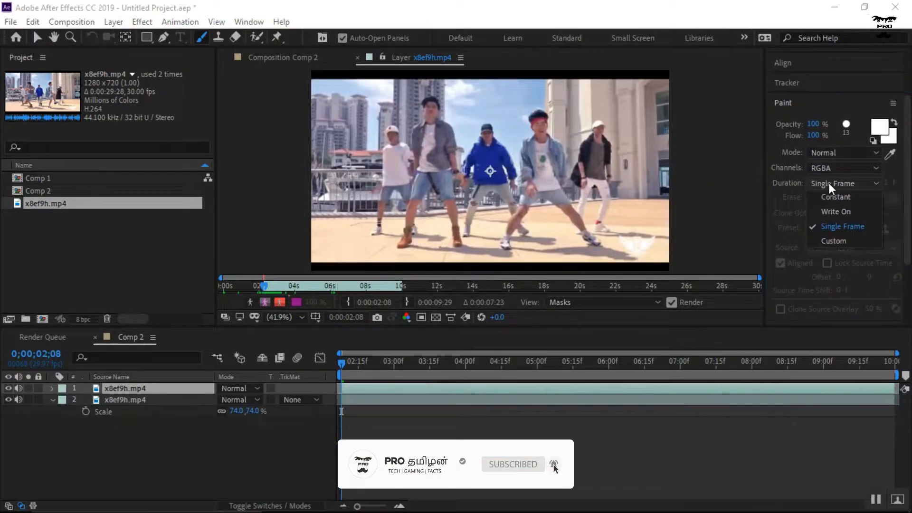
pyautogui.click(851, 225)
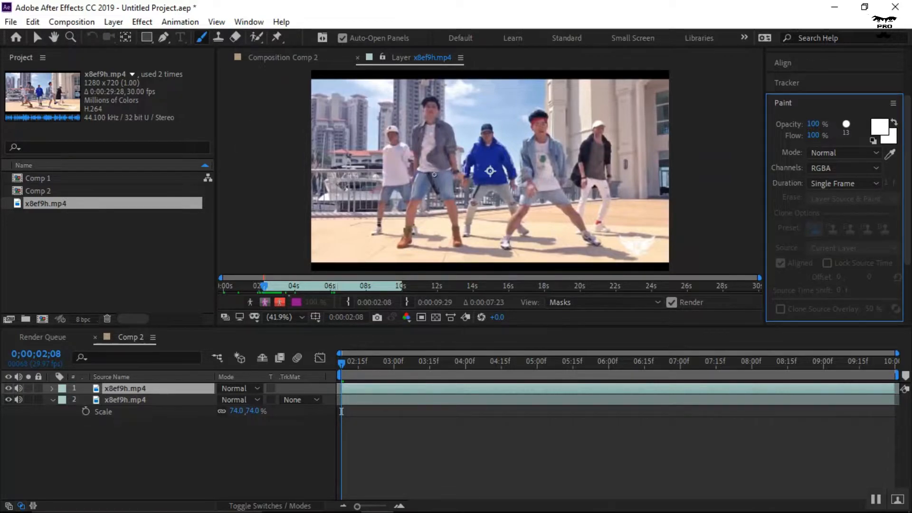
pyautogui.scroll(5, 437, 171)
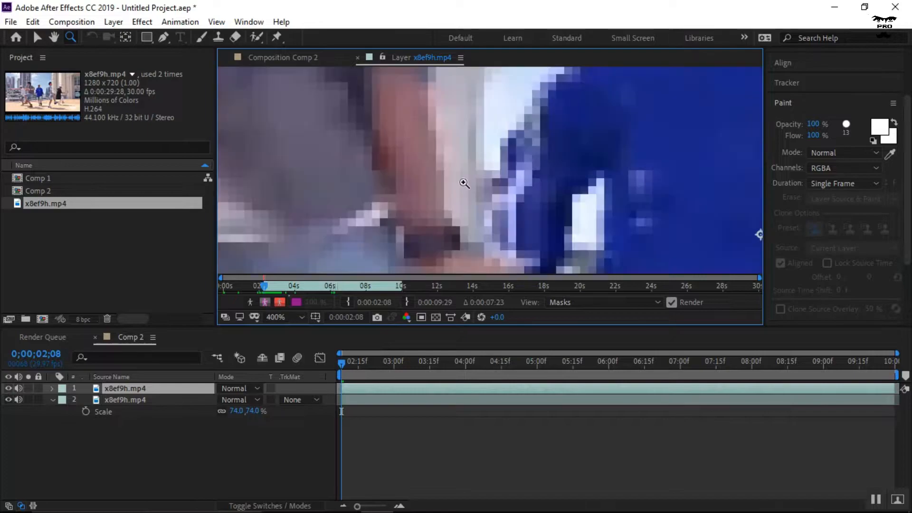
pyautogui.press('z')
pyautogui.click(416, 187)
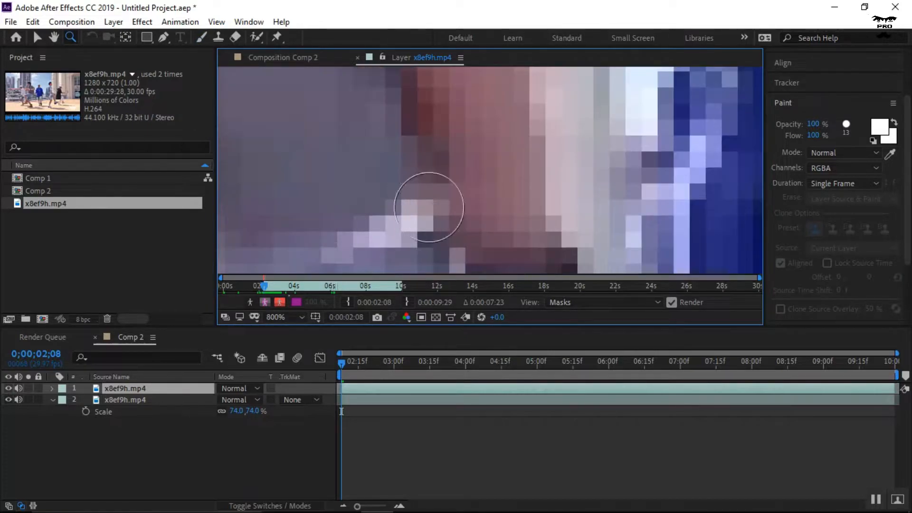
pyautogui.scroll(3, 399, 190)
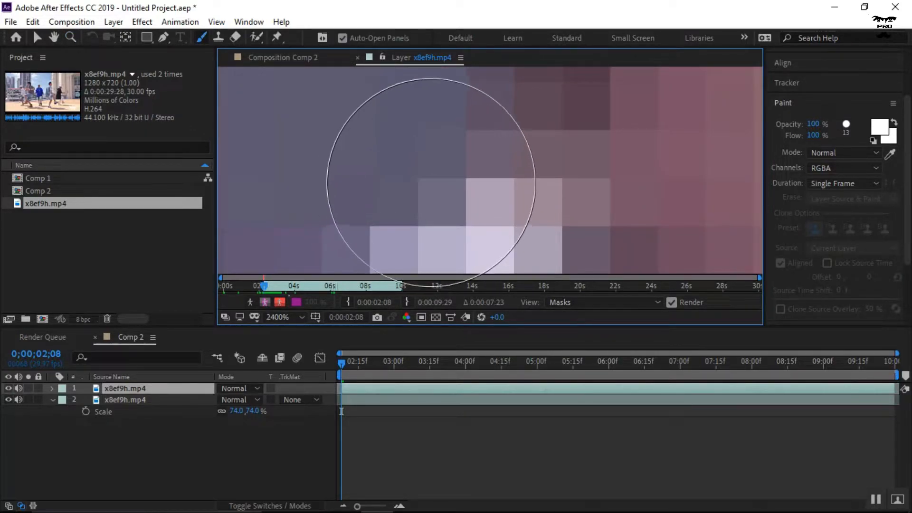
pyautogui.hotkey('ctrl', 'b')
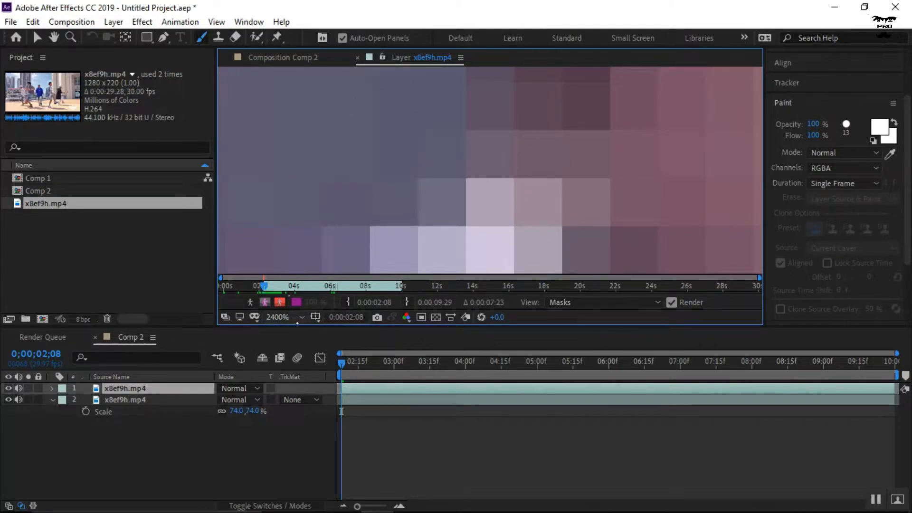
# - Set the layer view to 100% magnification and enlarge the viewer by shrinking the timeline and project areas
pyautogui.click(300, 317)
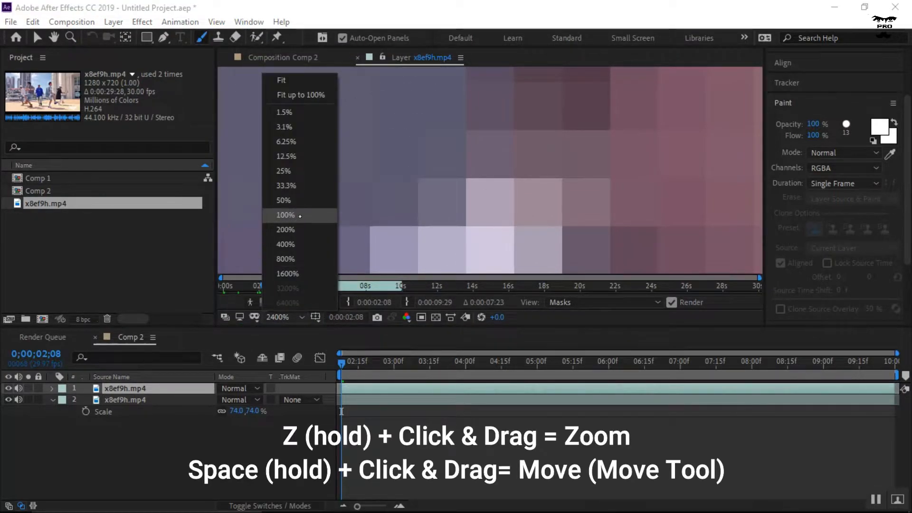
pyautogui.click(303, 216)
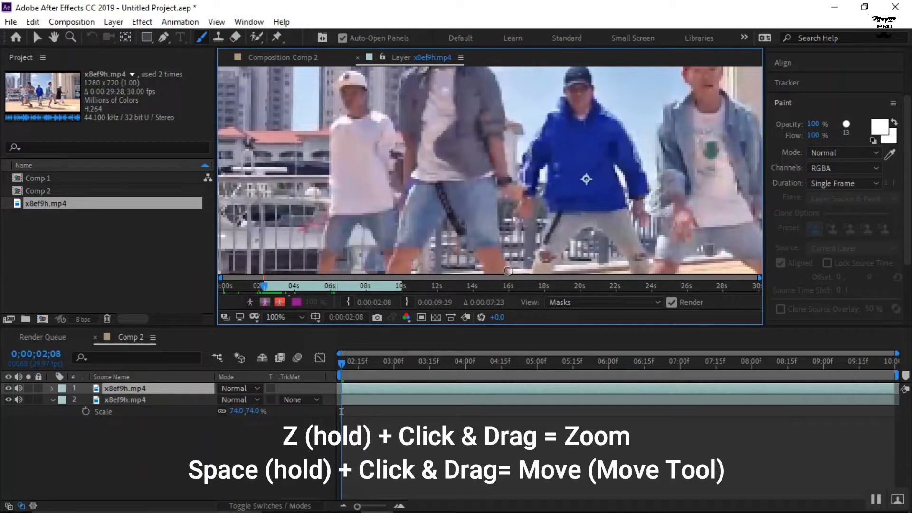
pyautogui.moveTo(559, 325); pyautogui.dragTo(574, 414)
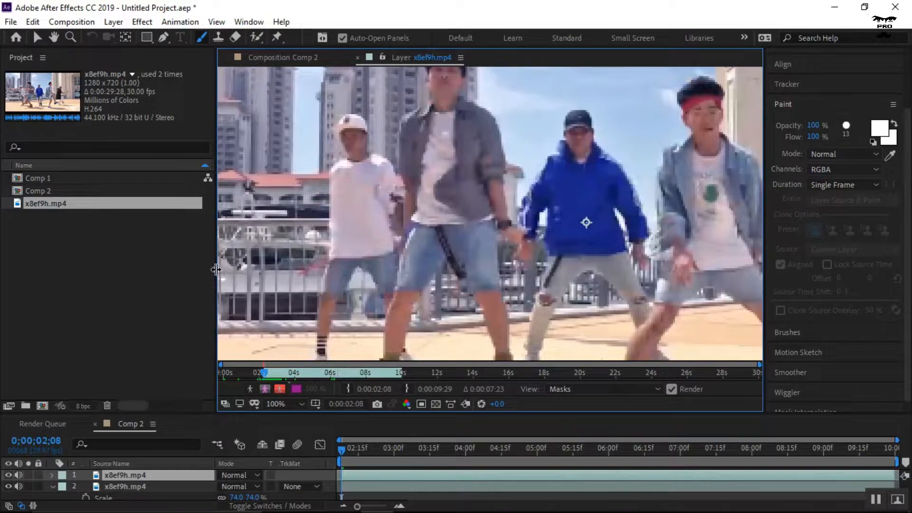
pyautogui.moveTo(217, 267); pyautogui.dragTo(88, 267)
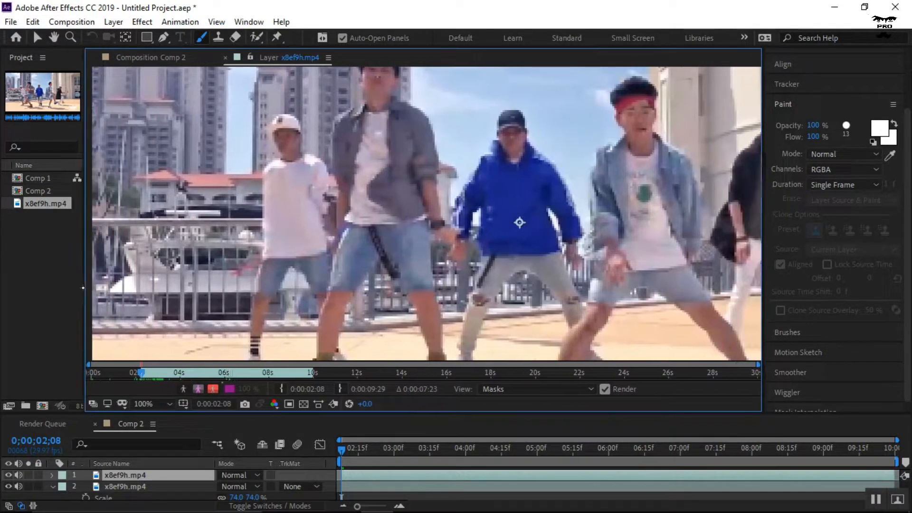
# - Paint a short white stroke beside the grey-shirted dancer's boot at 0;00;02;08 and compare it with the next frame
pyautogui.moveTo(179, 327)
pyautogui.mouseDown()
pyautogui.moveTo(221, 312)
pyautogui.moveTo(184, 333)
pyautogui.moveTo(207, 321)
pyautogui.mouseUp()
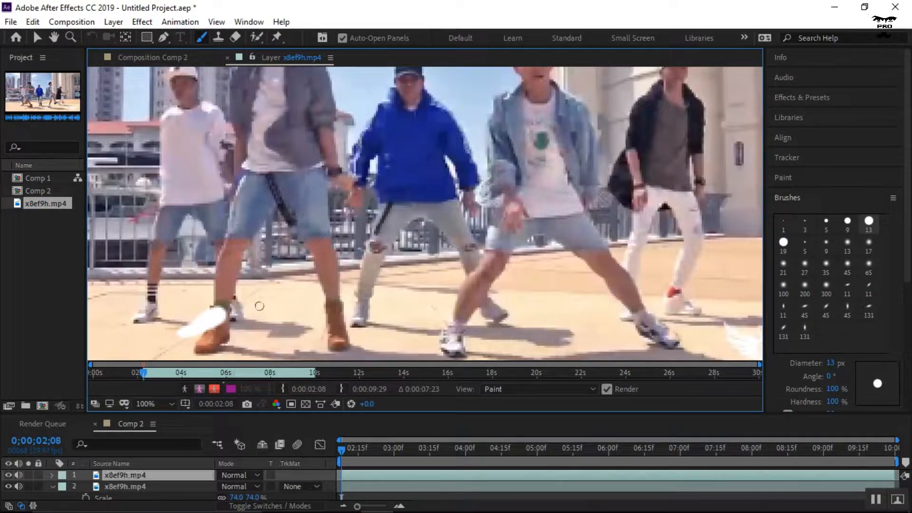
pyautogui.click(340, 448)
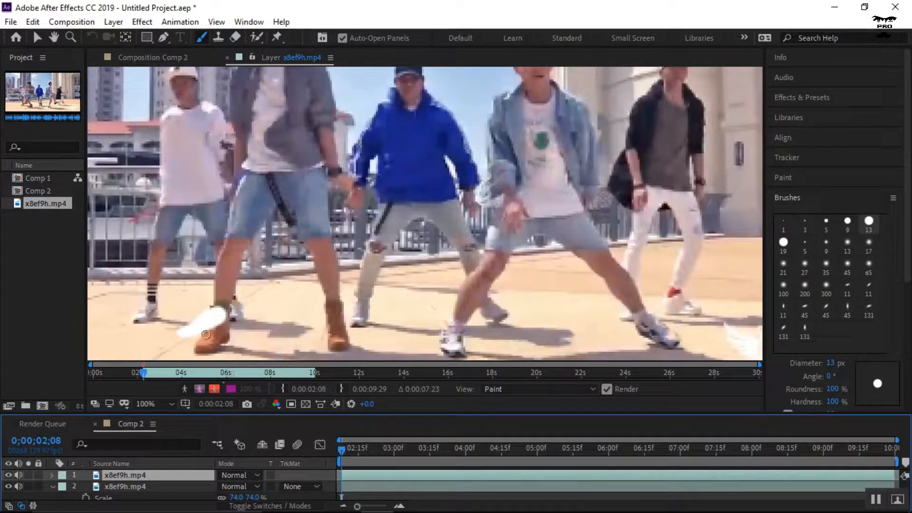
pyautogui.press('pagedown')
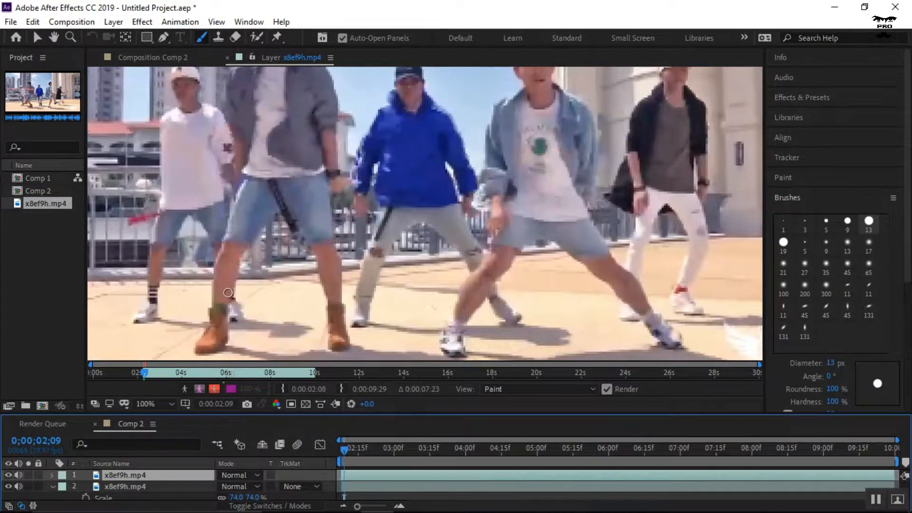
pyautogui.press('pageup')
pyautogui.press('pagedown')
pyautogui.press('pageup')
pyautogui.press('pagedown')
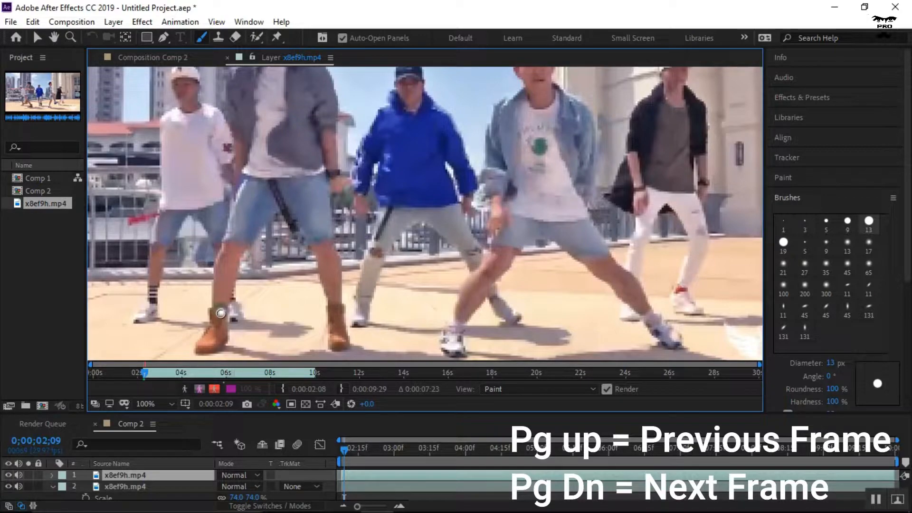
# - Undo a trial dab on the boot, advance frame by frame and paint a short white stroke beside the grey-shirted dancer's hip
pyautogui.click(221, 313)
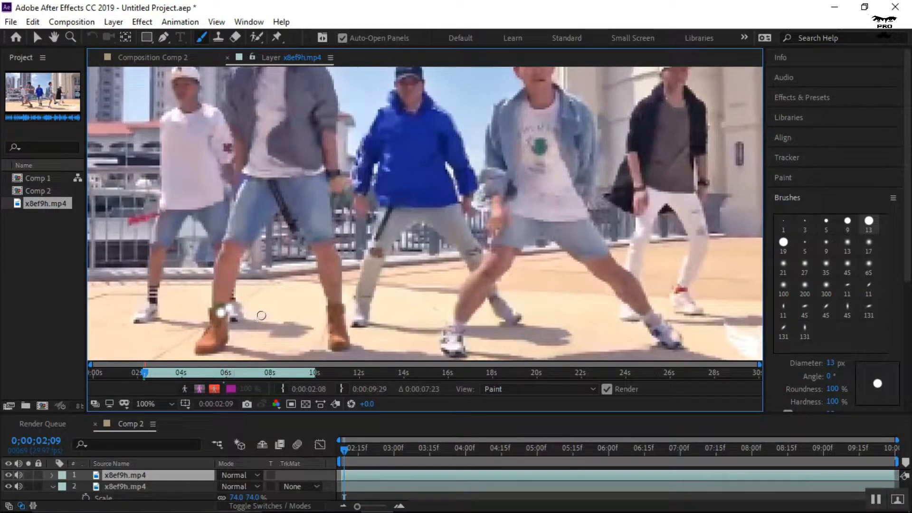
pyautogui.hotkey('ctrl', 'z')
pyautogui.press('pagedown')
pyautogui.press('pagedown')
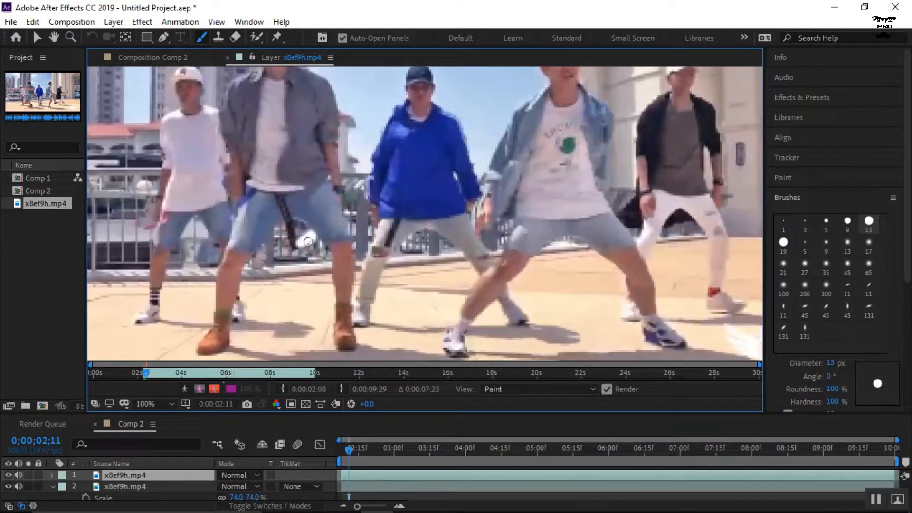
pyautogui.press('pagedown')
pyautogui.moveTo(353, 208)
pyautogui.mouseDown()
pyautogui.moveTo(359, 203)
pyautogui.moveTo(345, 218)
pyautogui.mouseUp()
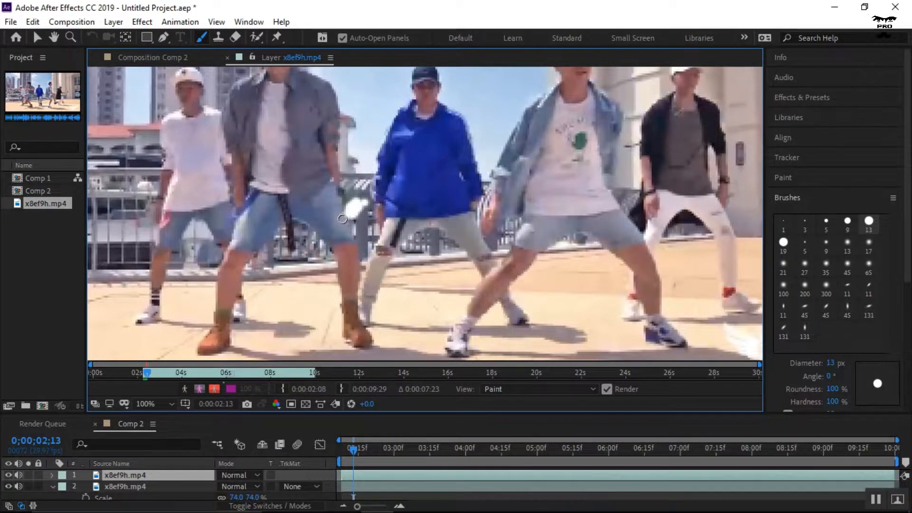
pyautogui.press('pagedown')
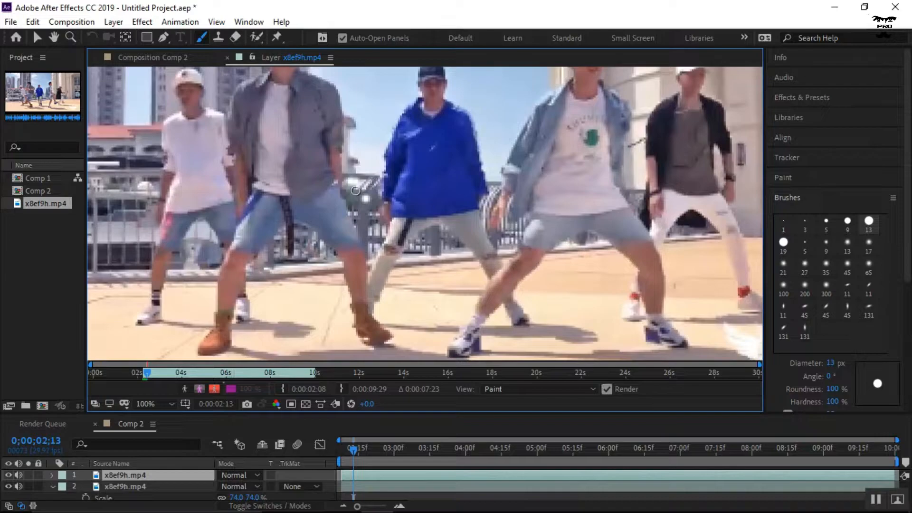
# - Continue painting white strokes around the grey-shirted dancer while advancing through the frames after 0;00;02;13
pyautogui.moveTo(356, 190)
pyautogui.mouseDown()
pyautogui.moveTo(377, 178)
pyautogui.moveTo(316, 178)
pyautogui.moveTo(311, 156)
pyautogui.moveTo(301, 167)
pyautogui.moveTo(254, 148)
pyautogui.moveTo(238, 126)
pyautogui.moveTo(249, 100)
pyautogui.mouseUp()
pyautogui.press('pagedown')
pyautogui.press('pagedown')
pyautogui.press('pagedown')
pyautogui.press('pagedown')
pyautogui.press('pagedown')
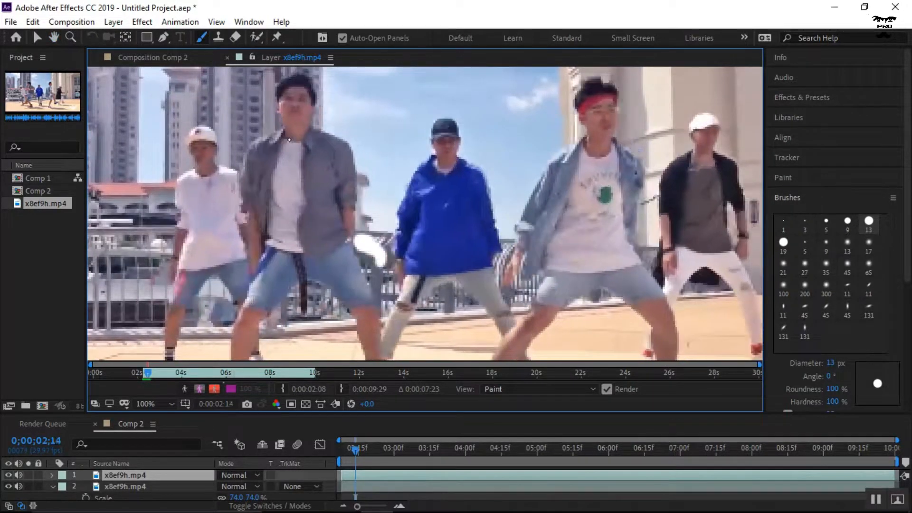
pyautogui.moveTo(274, 141)
pyautogui.mouseDown()
pyautogui.moveTo(265, 148)
pyautogui.moveTo(306, 122)
pyautogui.mouseUp()
pyautogui.press('pageup')
pyautogui.press('pagedown')
pyautogui.press('pagedown')
pyautogui.press('pagedown')
pyautogui.press('pagedown')
# - Paint white strokes arcing up past the grey-shirted dancer's shoulder and over his head, frame by frame up to 0;00;02;24
pyautogui.moveTo(421, 100); pyautogui.dragTo(428, 74)
pyautogui.press('pagedown')
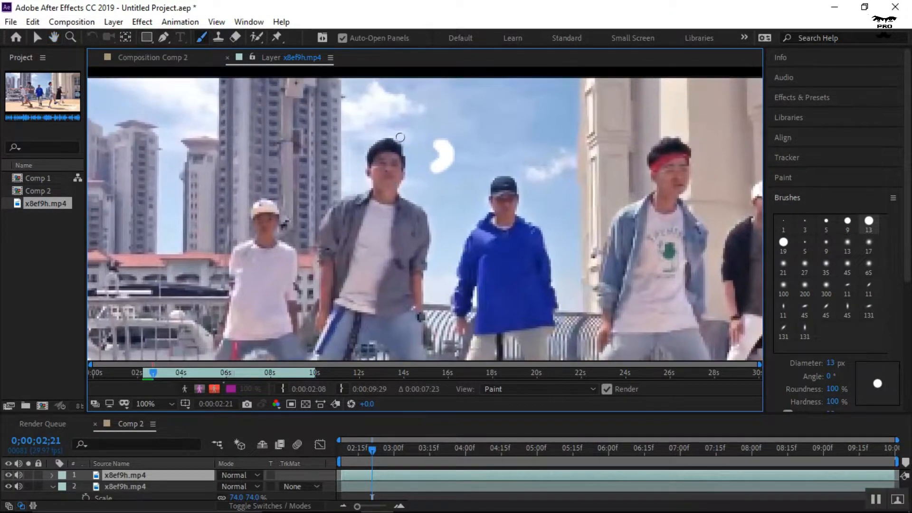
pyautogui.moveTo(432, 129); pyautogui.dragTo(401, 118)
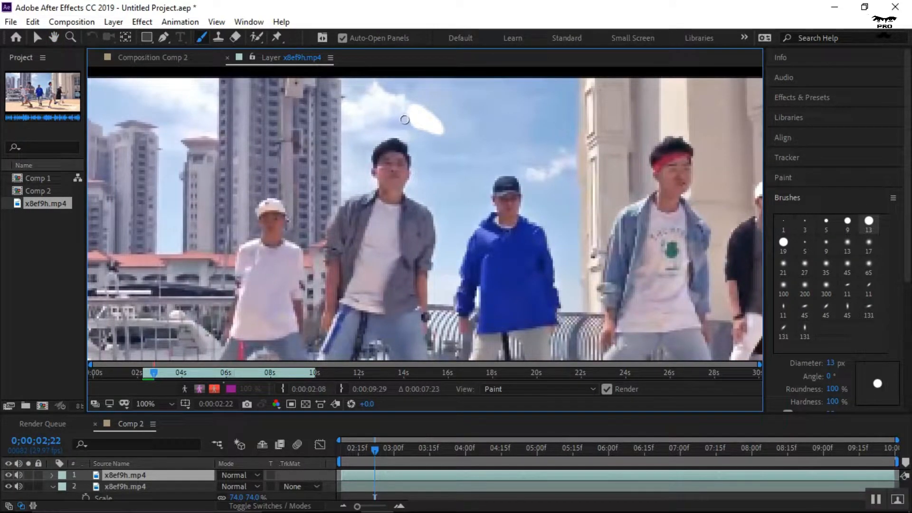
pyautogui.press('pagedown')
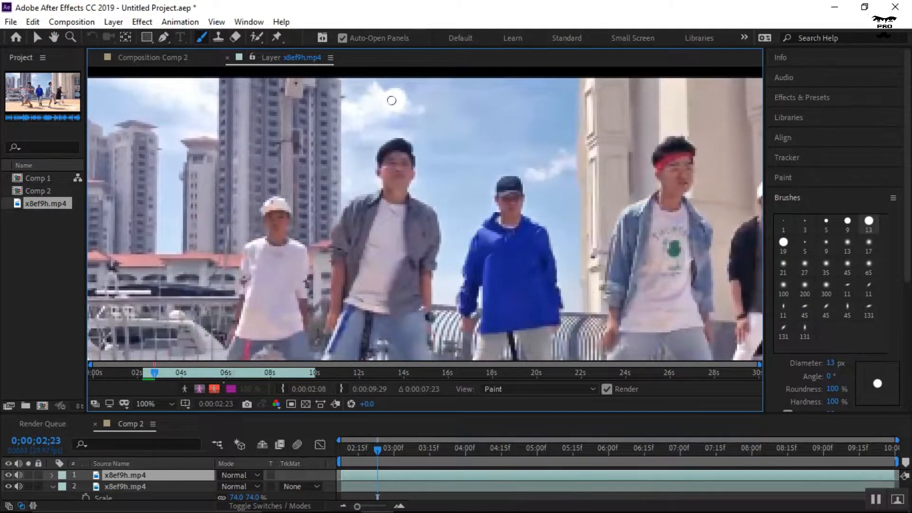
pyautogui.press('pagedown')
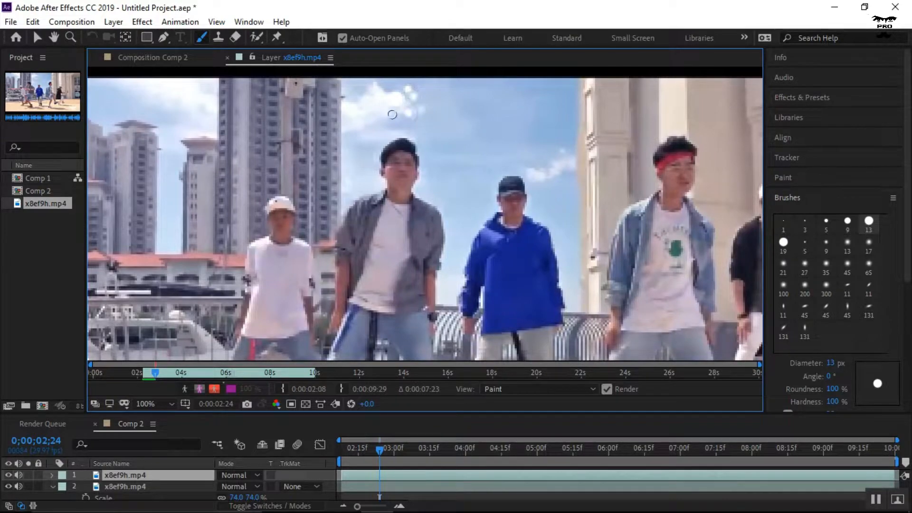
# - Advance to 0;00;02;25, set the brush diameter to 5 px and paint small splash strokes above the grey-shirted dancer's head
pyautogui.press('pagedown')
pyautogui.scroll(2, 399, 97)
pyautogui.click(826, 221)
pyautogui.moveTo(410, 124); pyautogui.dragTo(418, 140)
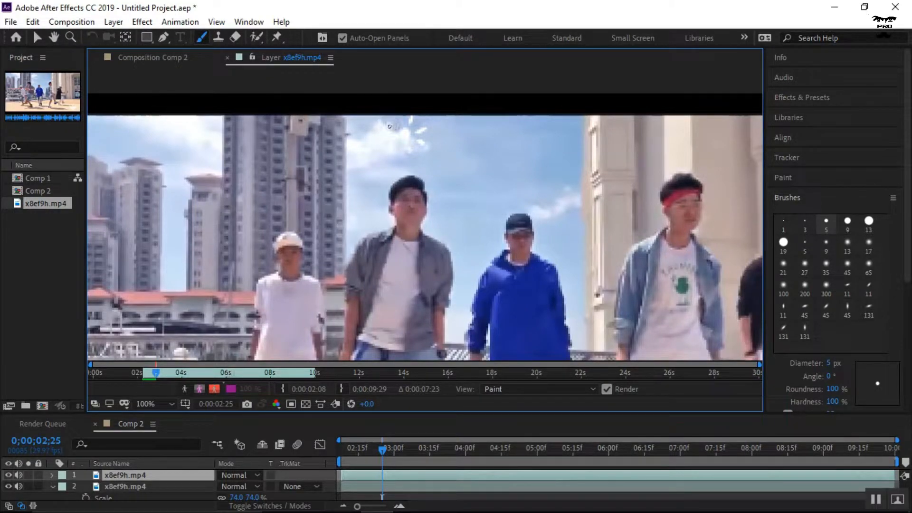
# - Fit the whole frame in the viewer and play the painted strokes back from 0;00;02;08
pyautogui.hotkey('shift', '/')
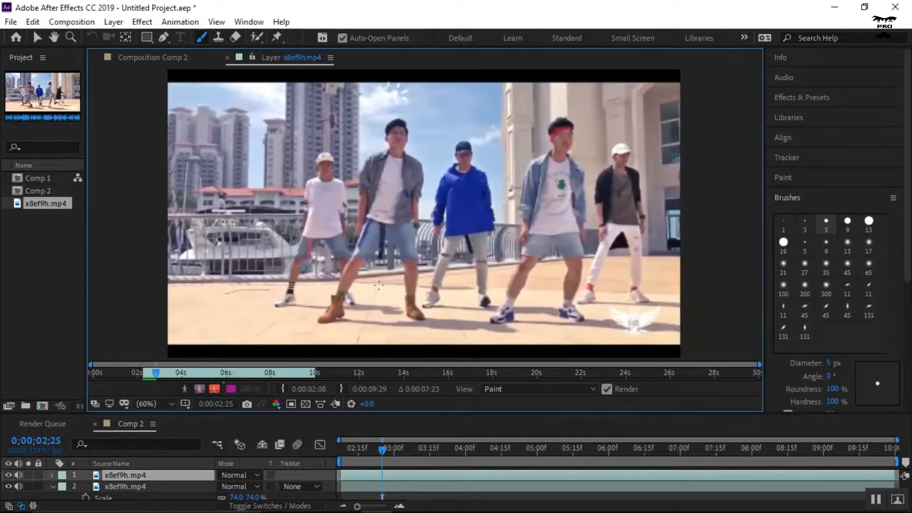
pyautogui.moveTo(382, 450); pyautogui.dragTo(336, 453)
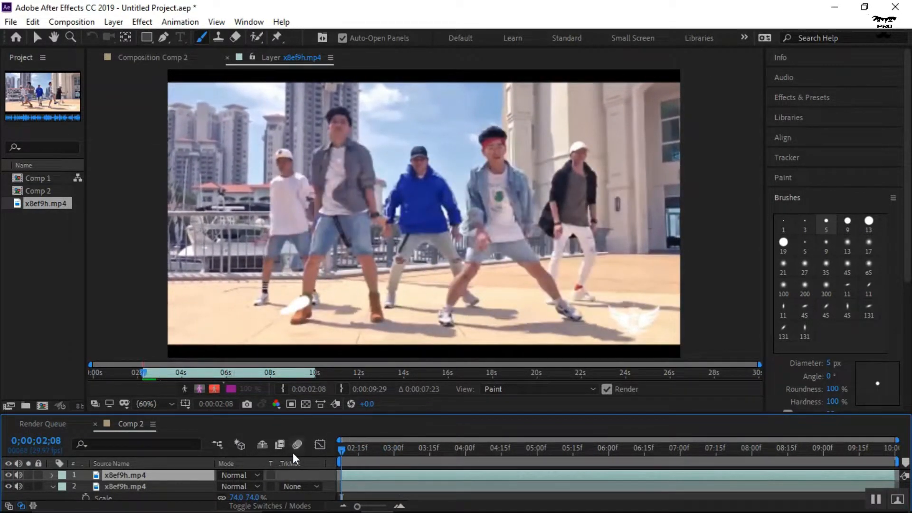
pyautogui.click(405, 449)
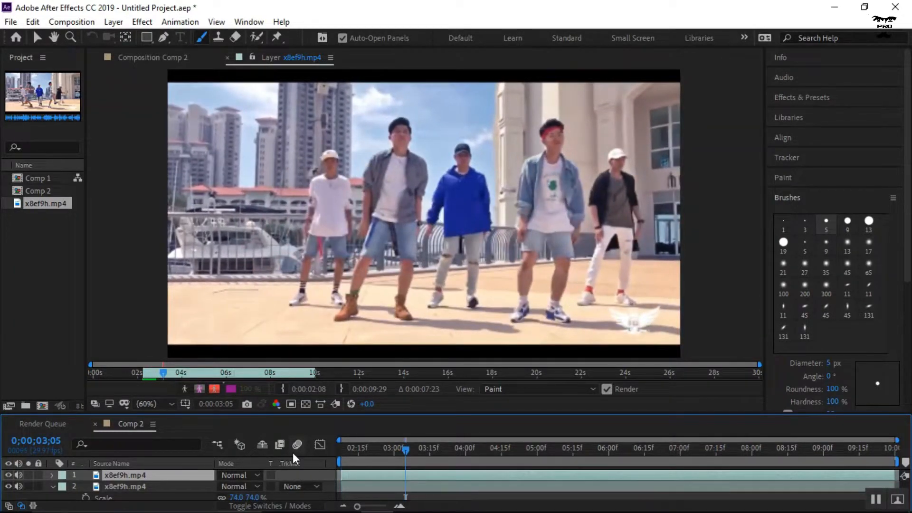
pyautogui.moveTo(404, 455); pyautogui.dragTo(339, 455)
pyautogui.press('space')
pyautogui.press('space')
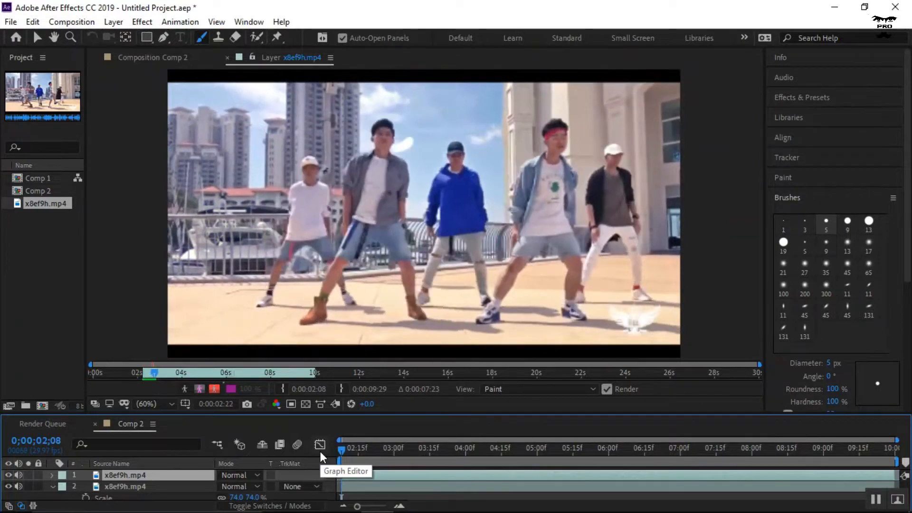
pyautogui.moveTo(392, 448); pyautogui.dragTo(353, 449)
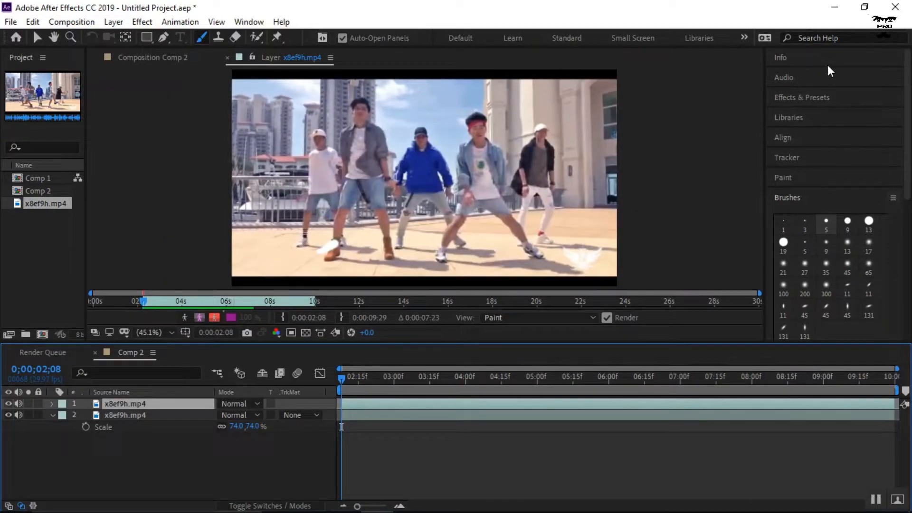
# - Find the Stylize Glow effect and apply it to the upper x8ef9h.mp4 layer
pyautogui.click(805, 98)
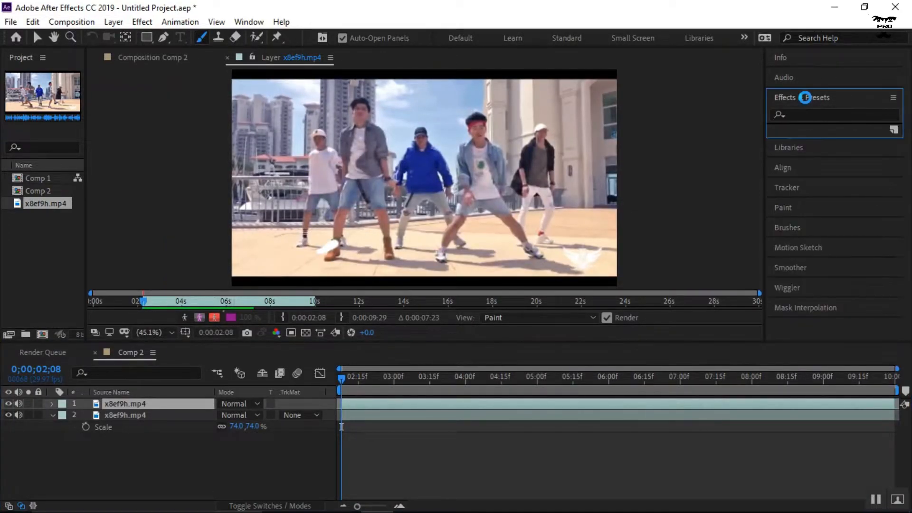
pyautogui.write('glow')
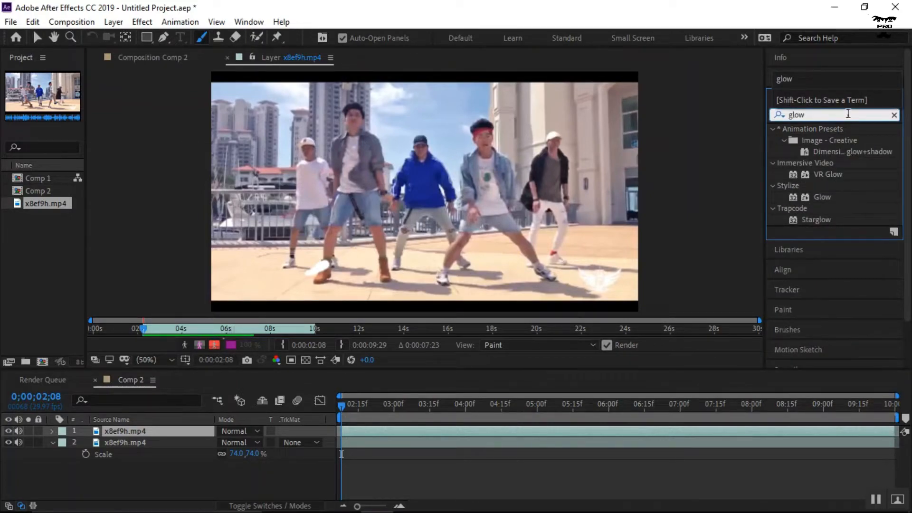
pyautogui.moveTo(828, 195); pyautogui.dragTo(183, 429)
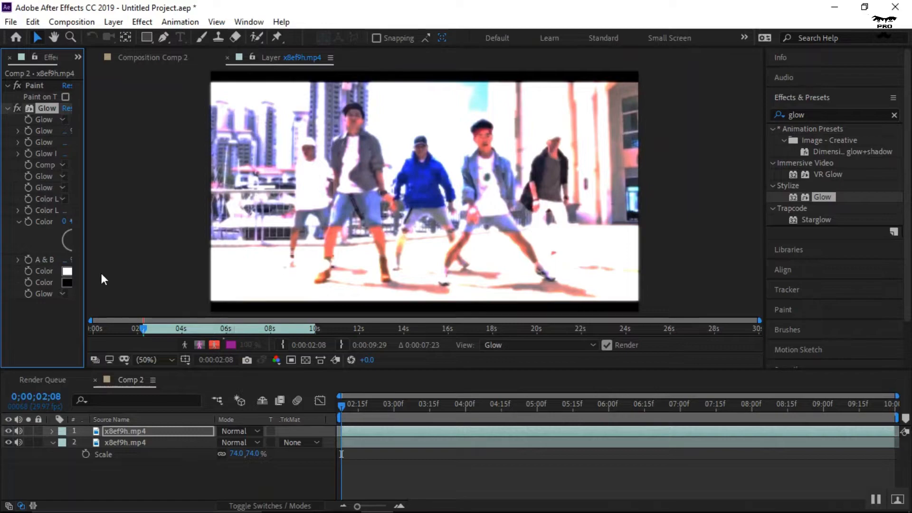
# - Widen the effect settings area and enable Paint on Transparent for the Paint effect
pyautogui.moveTo(85, 259); pyautogui.dragTo(223, 262)
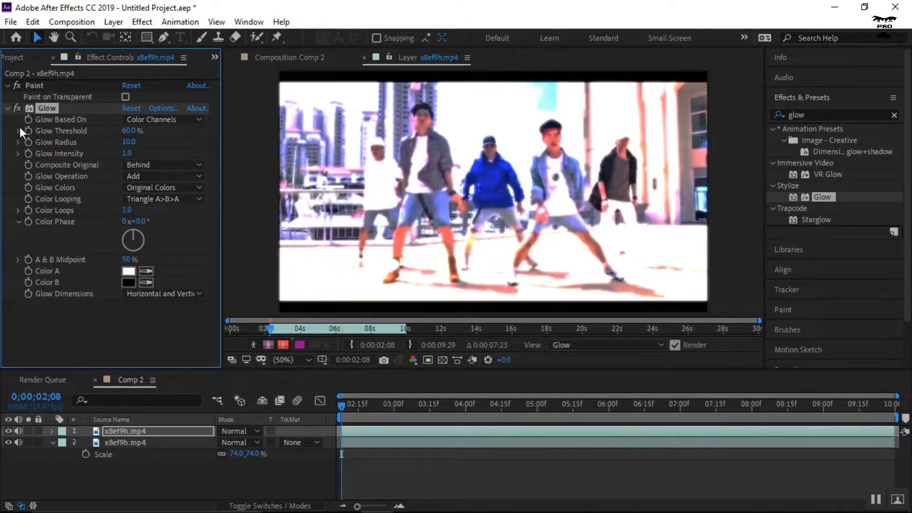
pyautogui.click(127, 98)
pyautogui.click(126, 98)
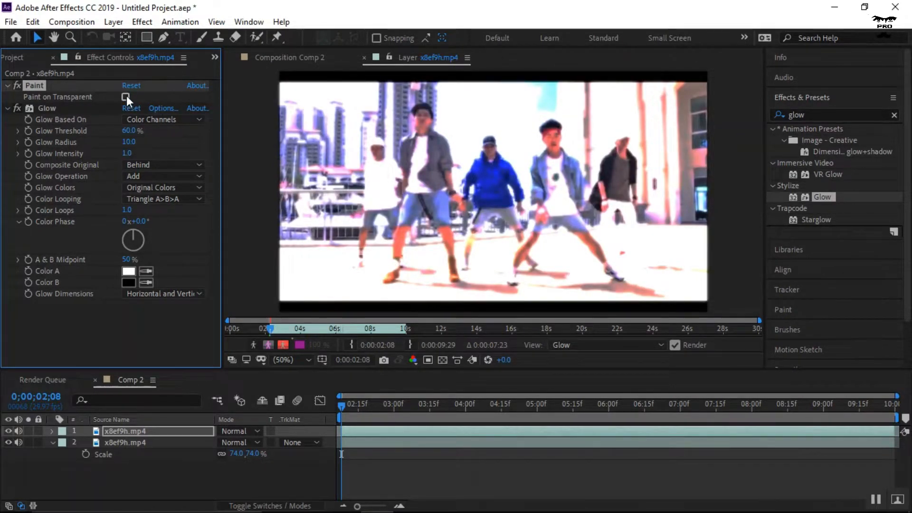
pyautogui.click(127, 97)
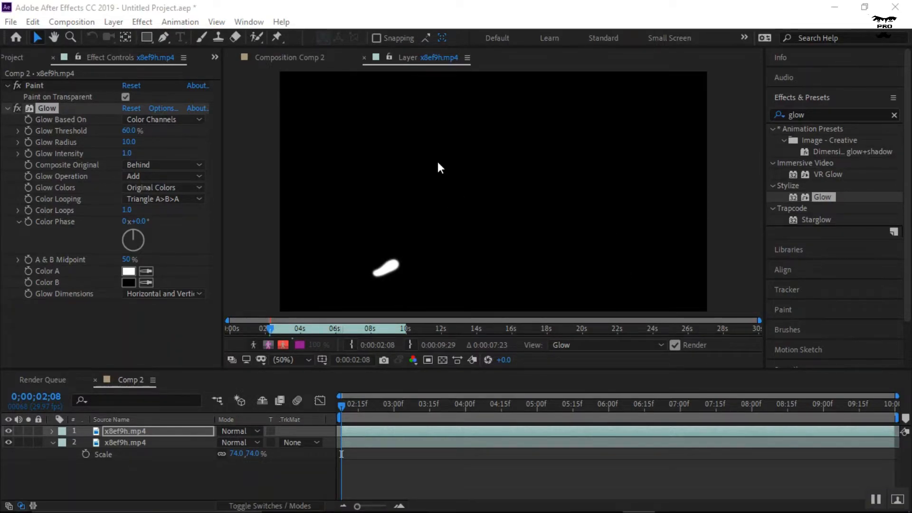
# - Show the Comp 2 composition view and set its preview resolution to Full
pyautogui.click(310, 58)
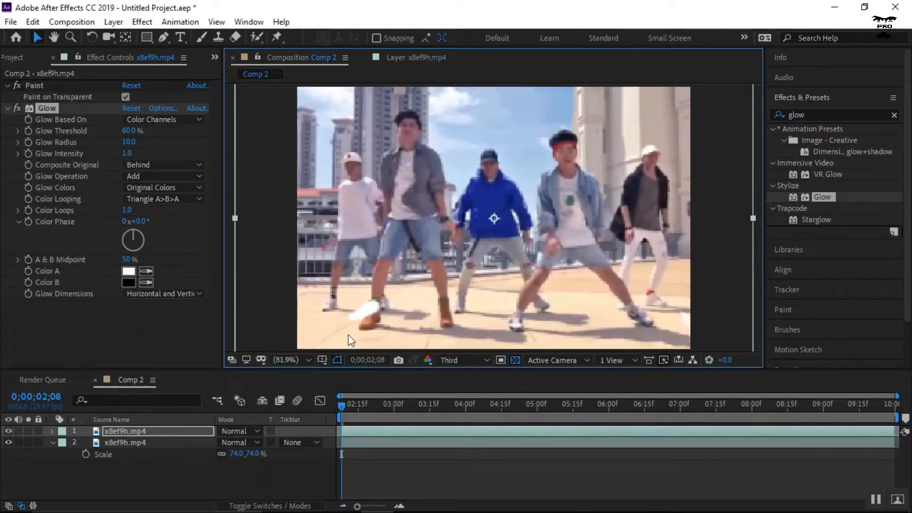
pyautogui.click(444, 359)
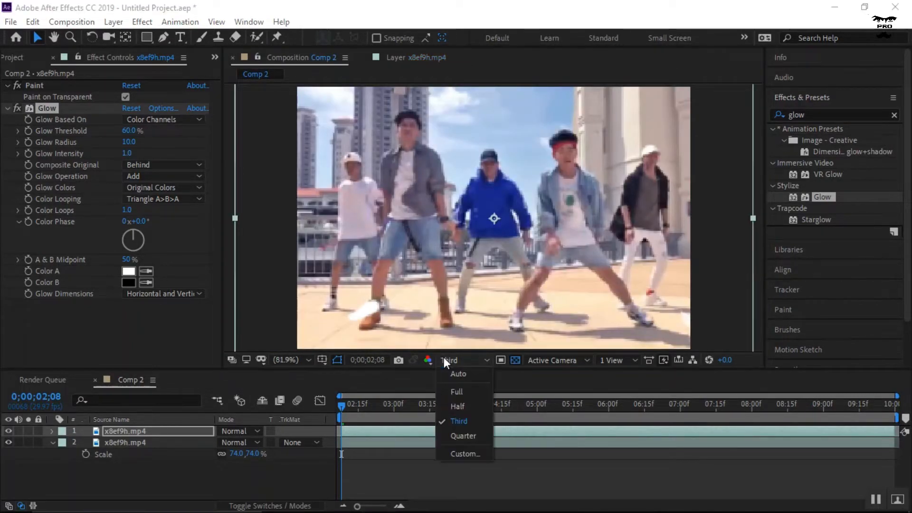
pyautogui.click(460, 395)
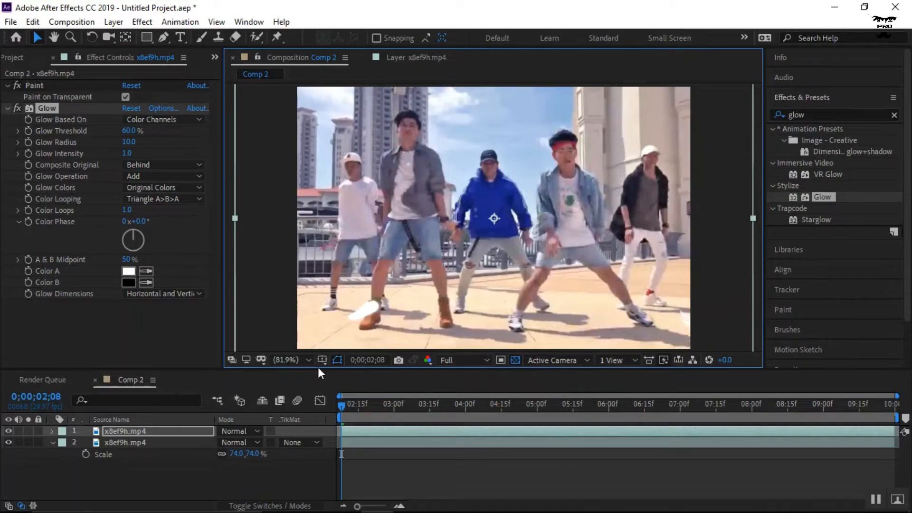
pyautogui.click(297, 361)
pyautogui.click(312, 138)
pyautogui.click(453, 359)
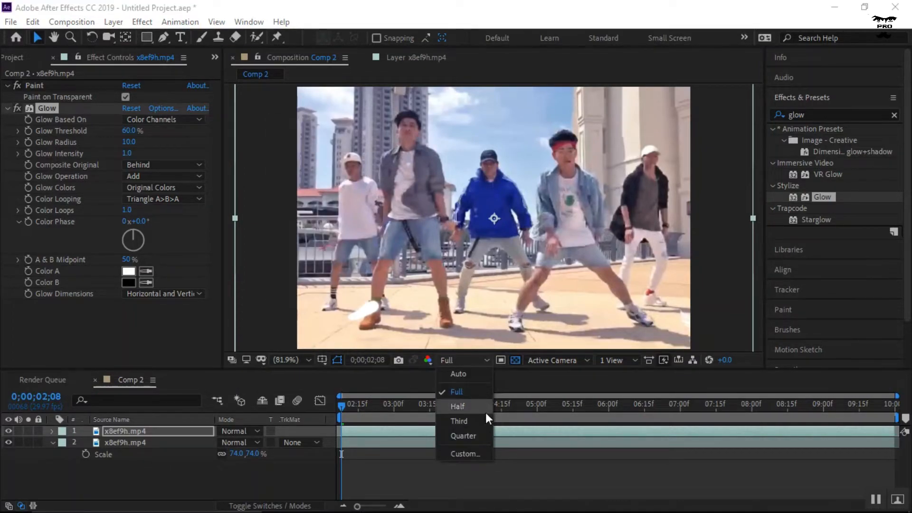
pyautogui.click(410, 483)
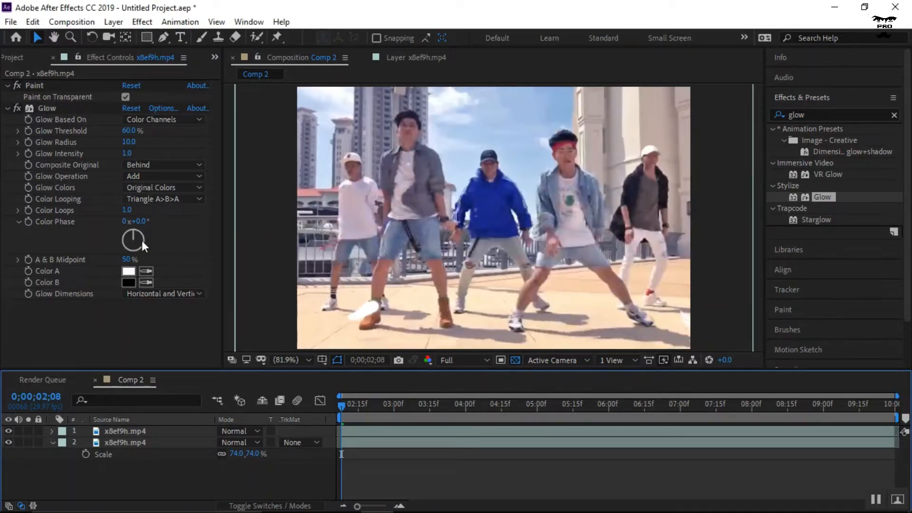
# - Set Glow Colors to A & B Colors and make both Color A and Color B red FF0000
pyautogui.click(178, 186)
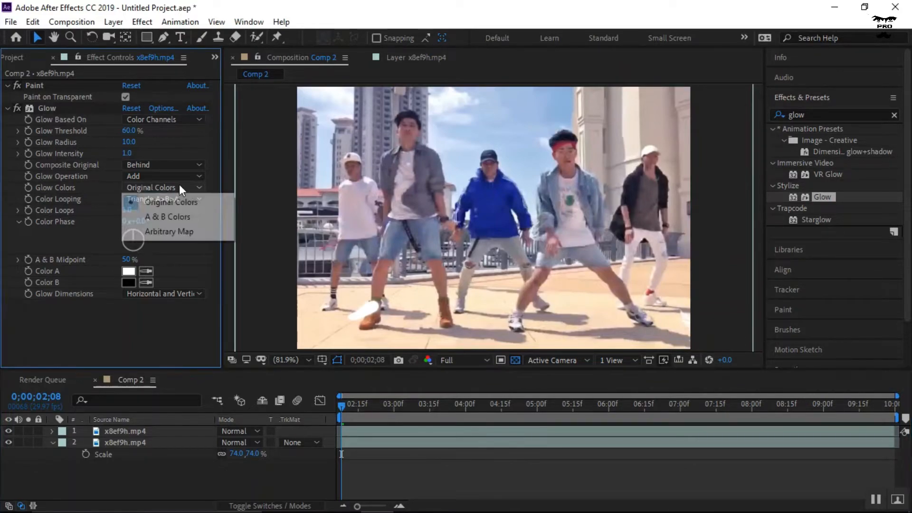
pyautogui.click(179, 213)
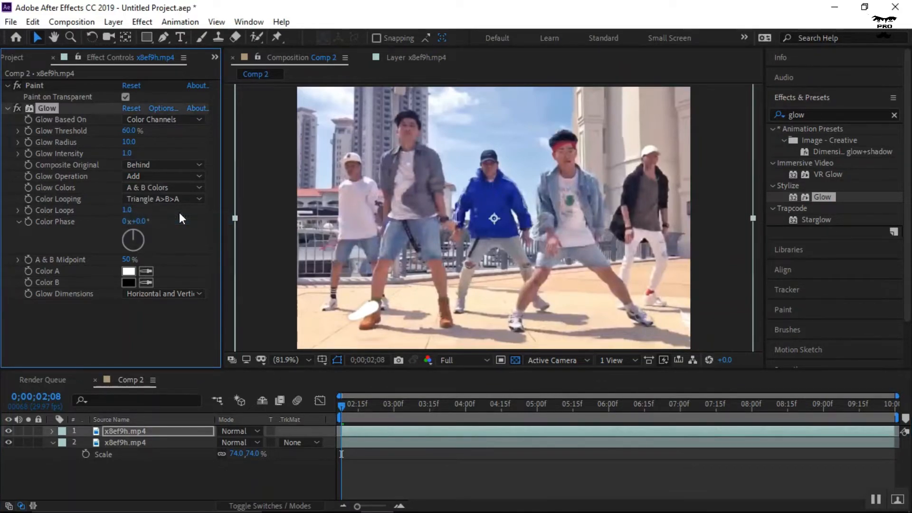
pyautogui.click(128, 271)
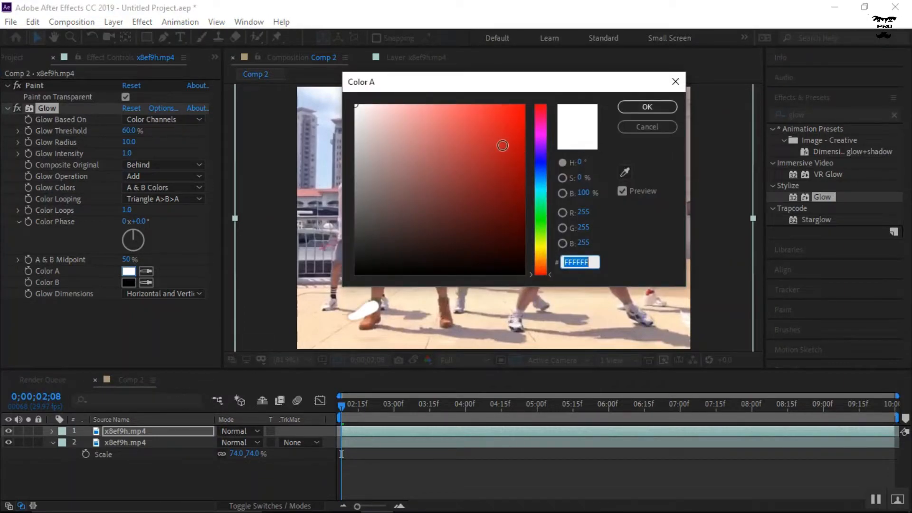
pyautogui.click(496, 141)
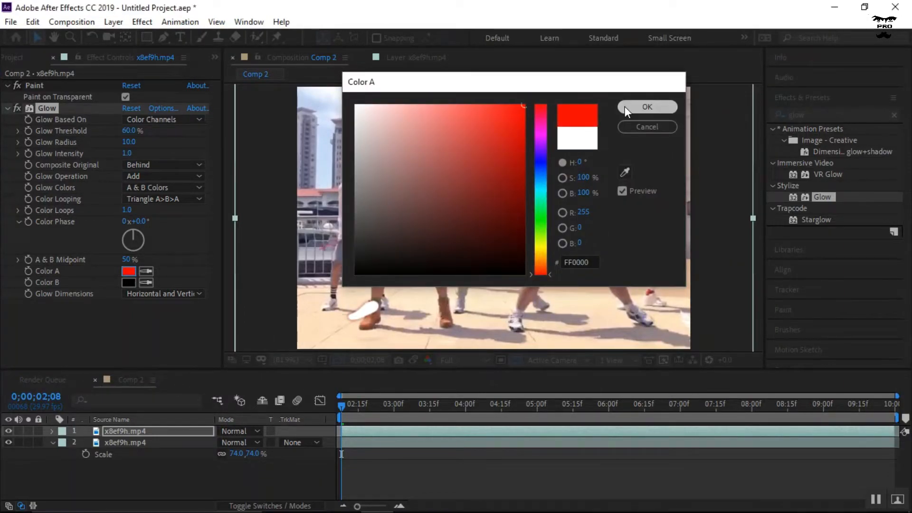
pyautogui.click(626, 107)
pyautogui.click(127, 281)
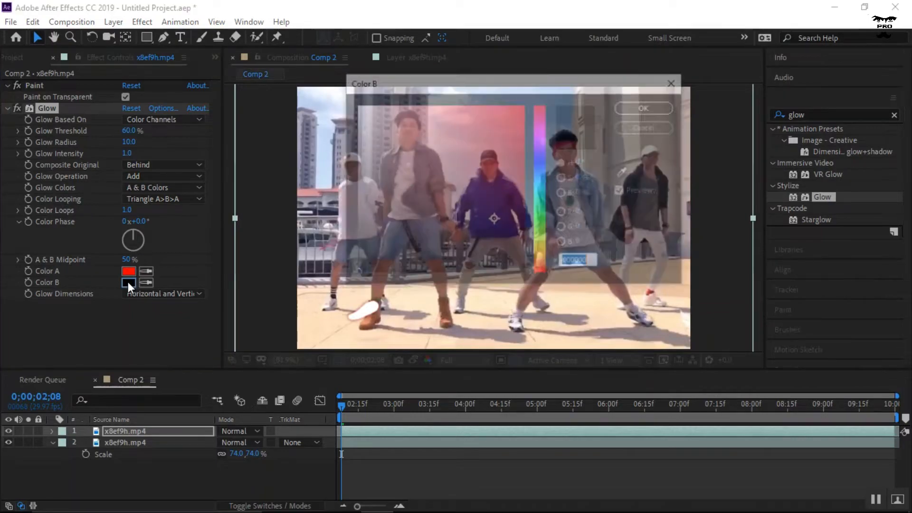
pyautogui.write('FF0000')
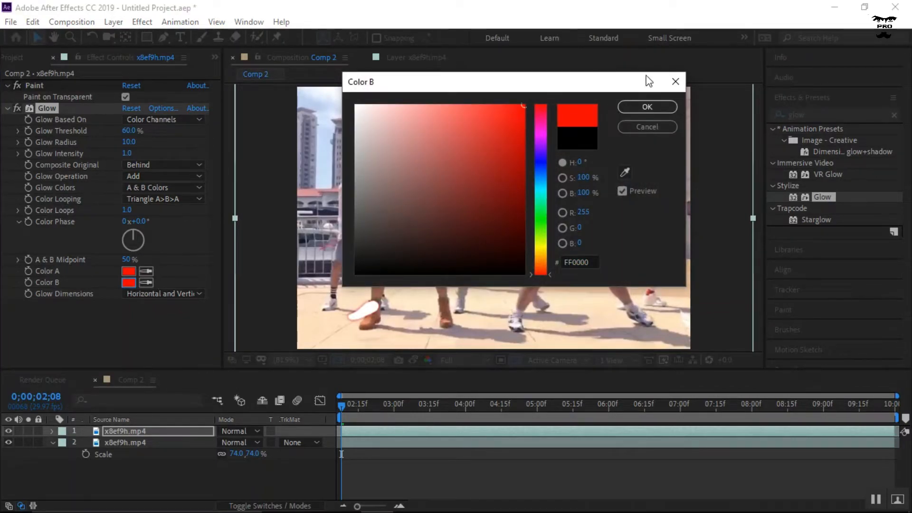
pyautogui.click(647, 107)
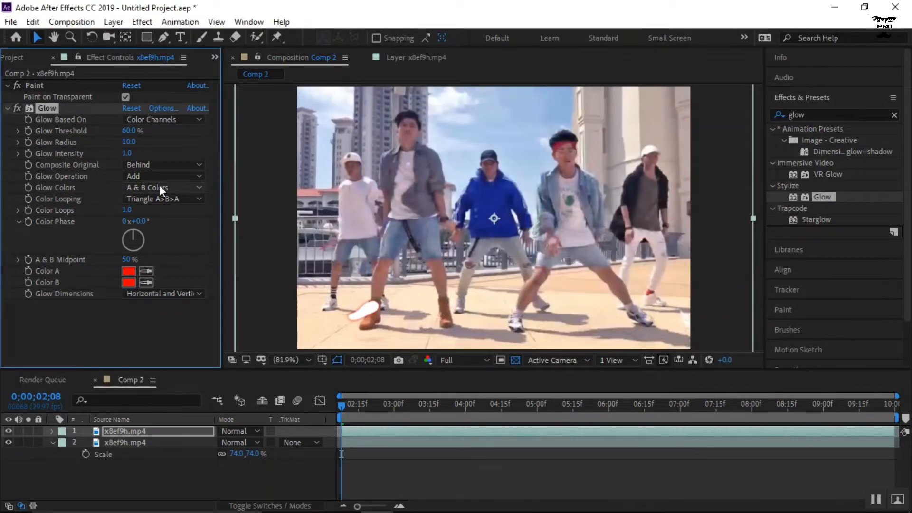
# - Set the Glow Threshold to 67.5%, Radius to 18 and Intensity to 2.2, and preview the glowing strokes
pyautogui.moveTo(128, 141)
pyautogui.mouseDown()
pyautogui.moveTo(172, 138)
pyautogui.moveTo(125, 142)
pyautogui.mouseUp()
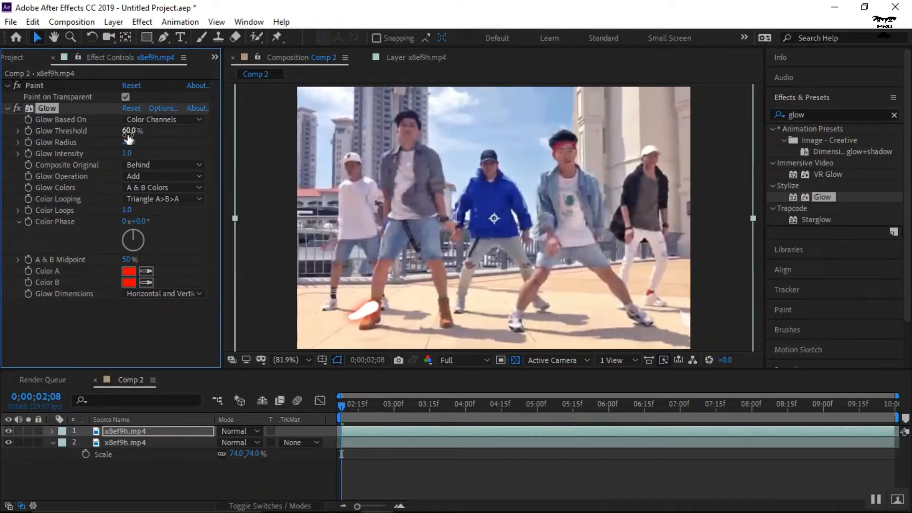
pyautogui.moveTo(137, 132); pyautogui.dragTo(156, 138)
pyautogui.moveTo(131, 132); pyautogui.dragTo(187, 126)
pyautogui.moveTo(131, 154); pyautogui.dragTo(183, 148)
pyautogui.moveTo(130, 131); pyautogui.dragTo(62, 116)
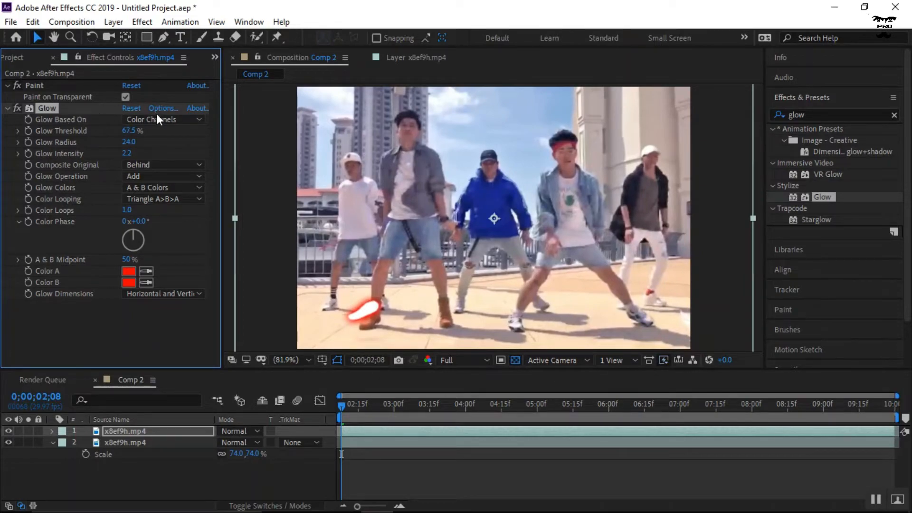
pyautogui.moveTo(115, 140); pyautogui.dragTo(141, 142)
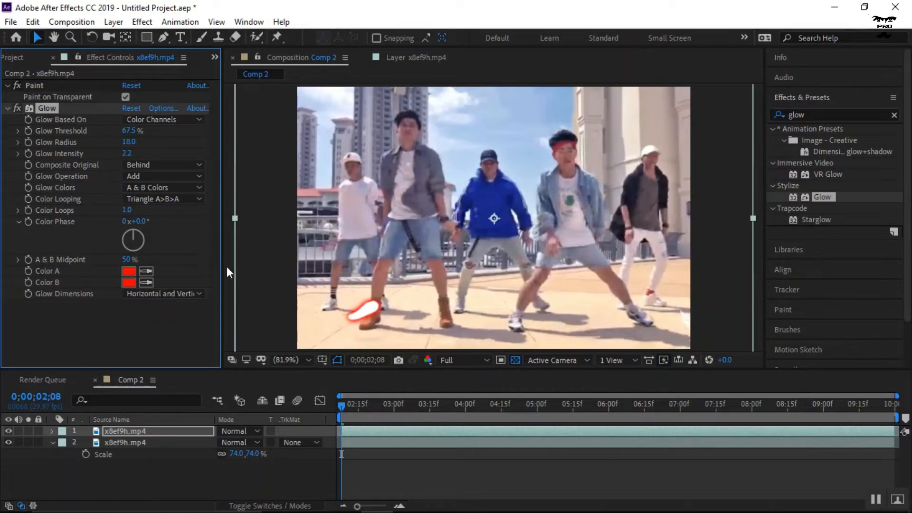
pyautogui.press('space')
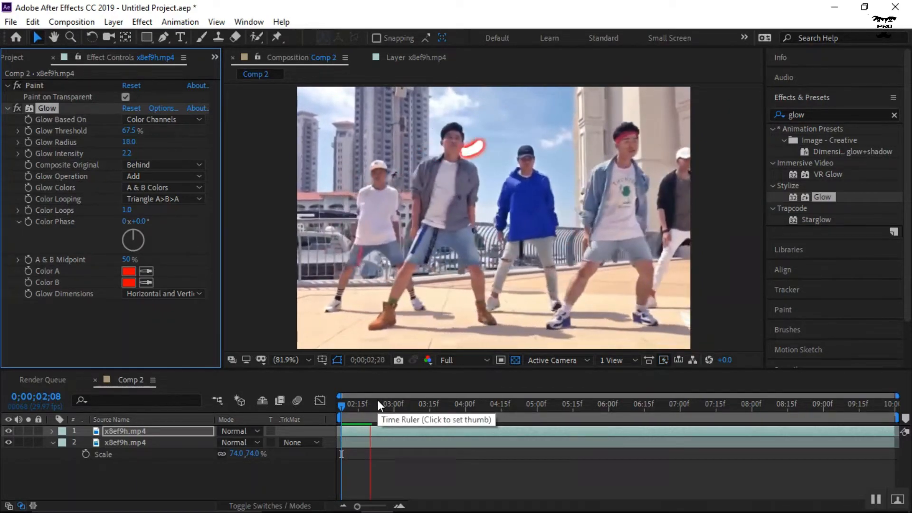
pyautogui.press('space')
pyautogui.click(387, 407)
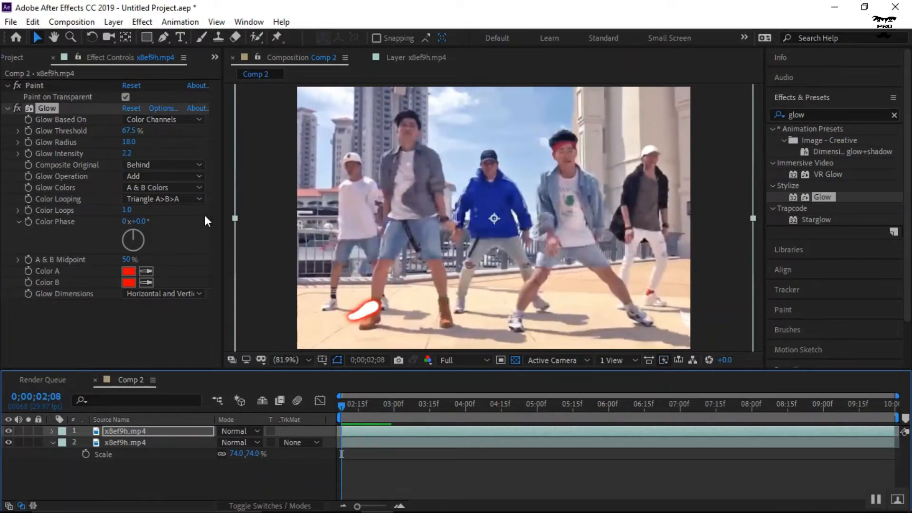
# - Set Glow Radius 42, Intensity 1.3 and A & B Midpoint 58%, and keyframe Color A blue and Color B cyan at 0;00;02;08
pyautogui.moveTo(127, 259); pyautogui.dragTo(197, 271)
pyautogui.press('space')
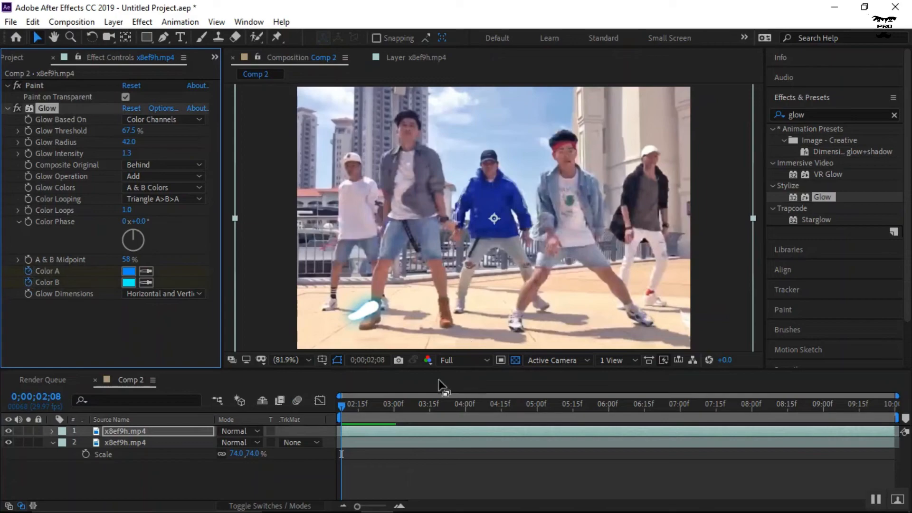
# - Move the time past the first color keyframes and change the Glow's Color A and Color B to magenta
pyautogui.moveTo(374, 409); pyautogui.dragTo(363, 409)
pyautogui.click(128, 272)
pyautogui.click(540, 124)
pyautogui.click(646, 108)
pyautogui.click(129, 283)
pyautogui.click(545, 134)
pyautogui.click(646, 107)
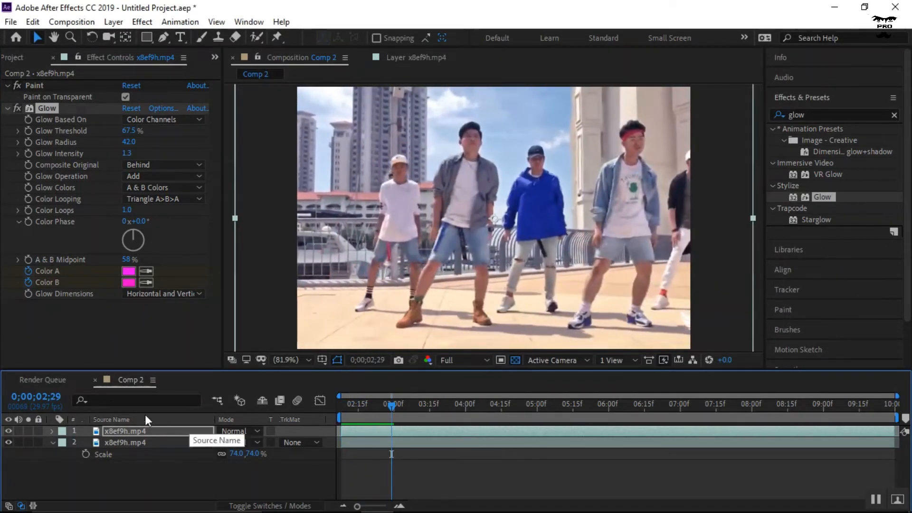
# - Deselect the layers and add Comp 2 to the render queue
pyautogui.click(155, 470)
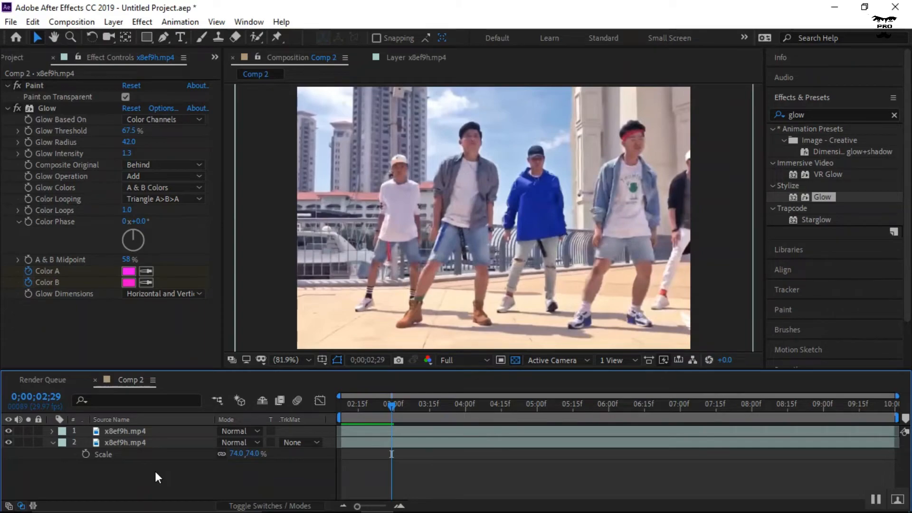
pyautogui.hotkey('ctrl', 'm')
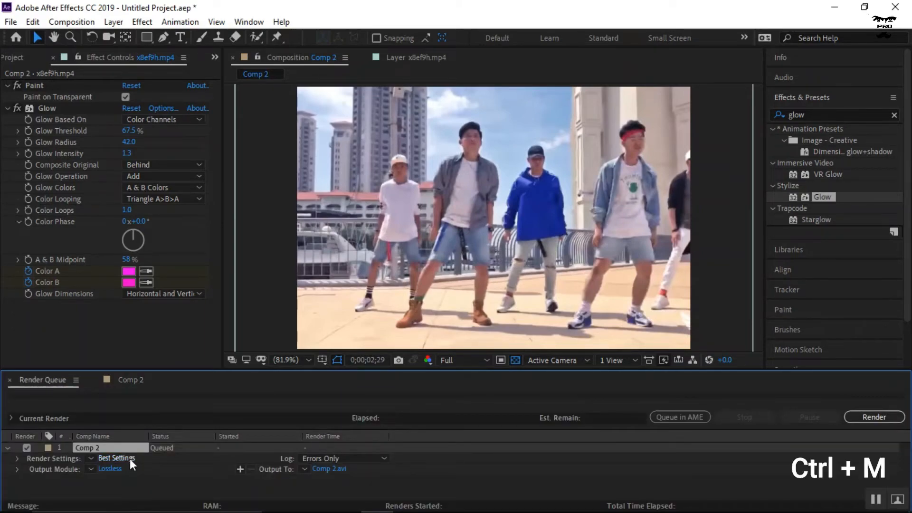